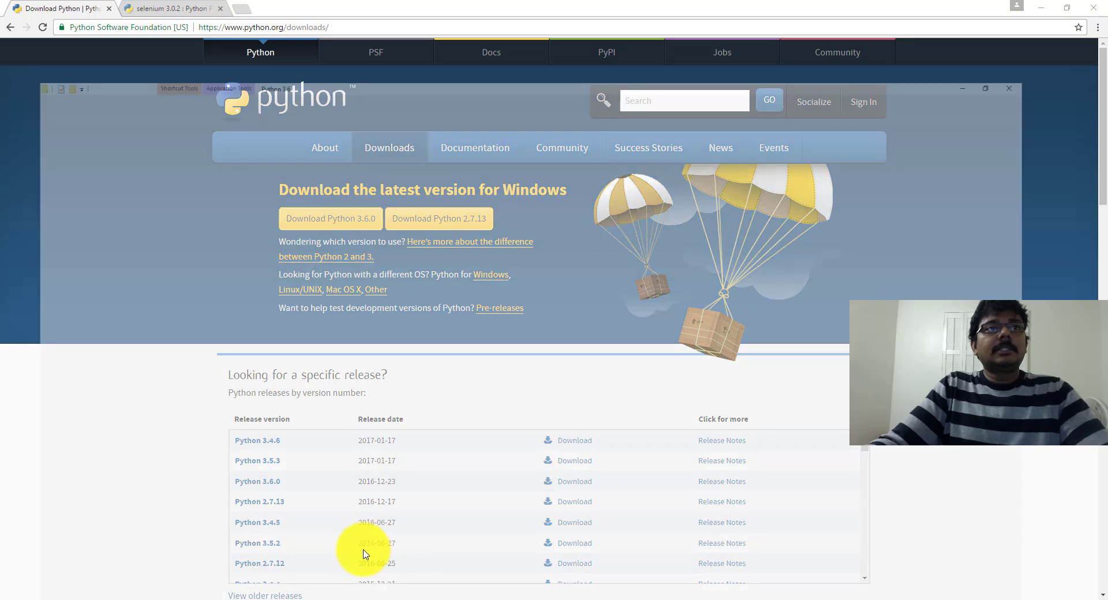
- Copy the interpreter target path from the Python 3.6 (32-bit) shortcut's Properties
{"action": "left_click", "coordinate": [358, 562]}
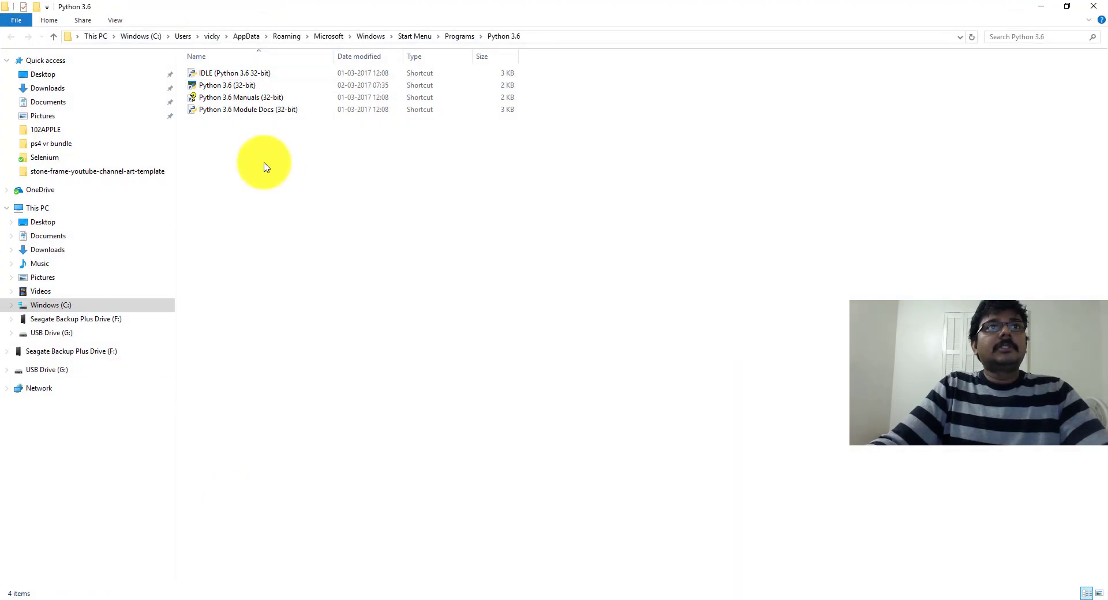
{"action": "left_click", "coordinate": [571, 36]}
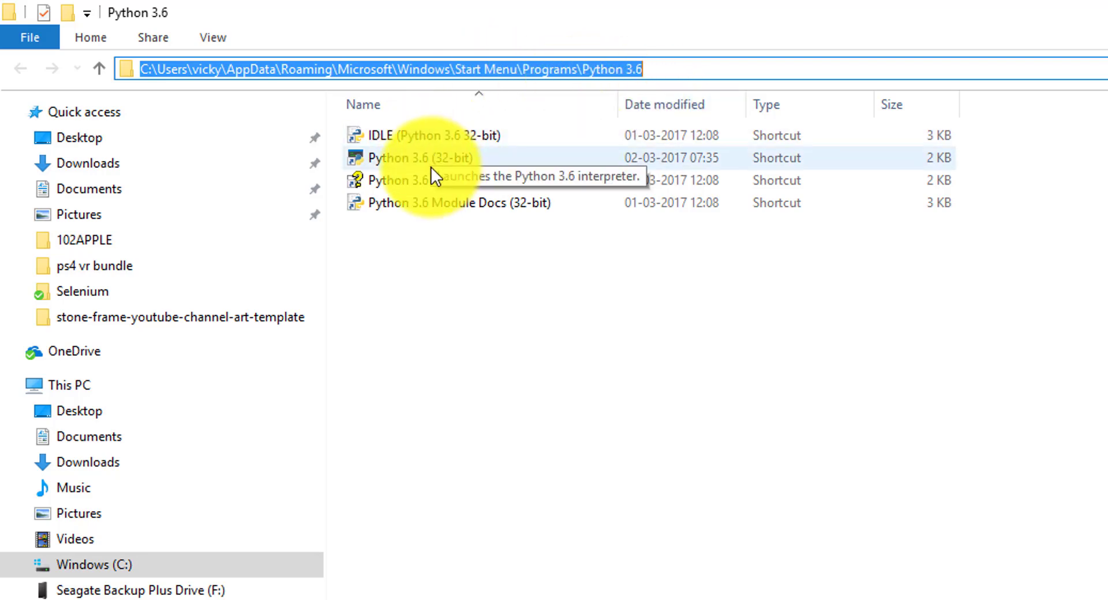
{"action": "left_click", "coordinate": [410, 156]}
{"action": "right_click", "coordinate": [417, 158]}
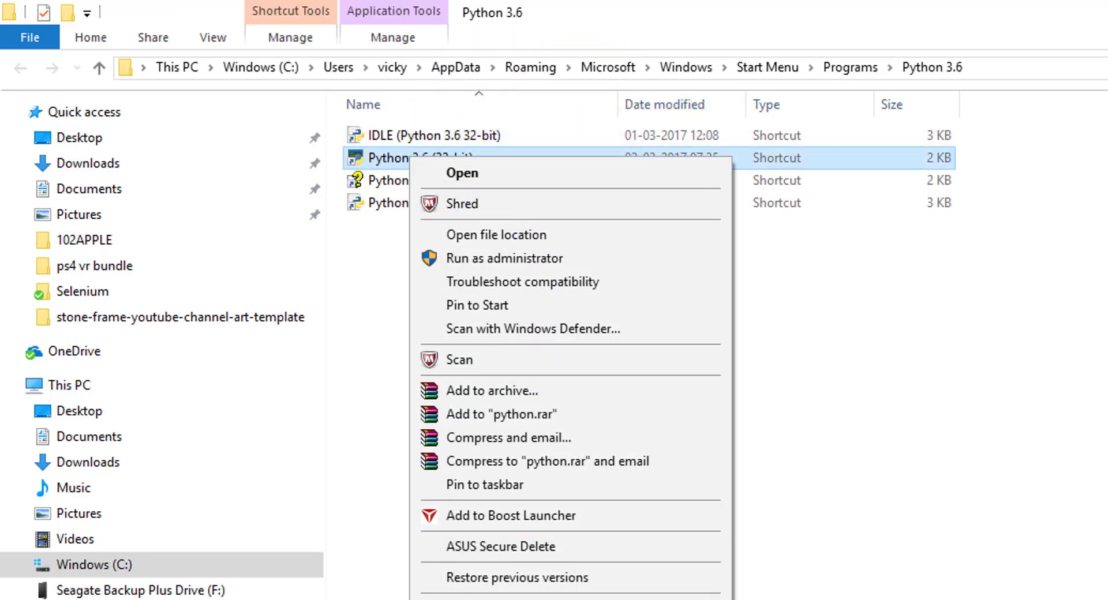
{"action": "left_click", "coordinate": [485, 571]}
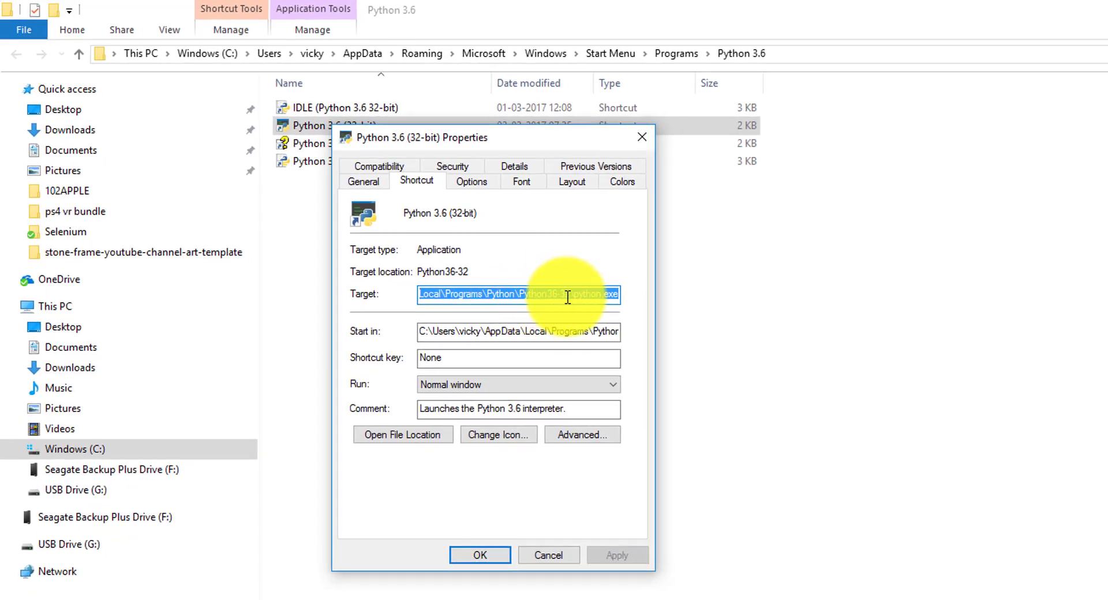
{"action": "left_click", "coordinate": [524, 320]}
{"action": "left_click_drag", "start_coordinate": [606, 294], "coordinate": [291, 283]}
{"action": "key", "text": "ctrl+c"}
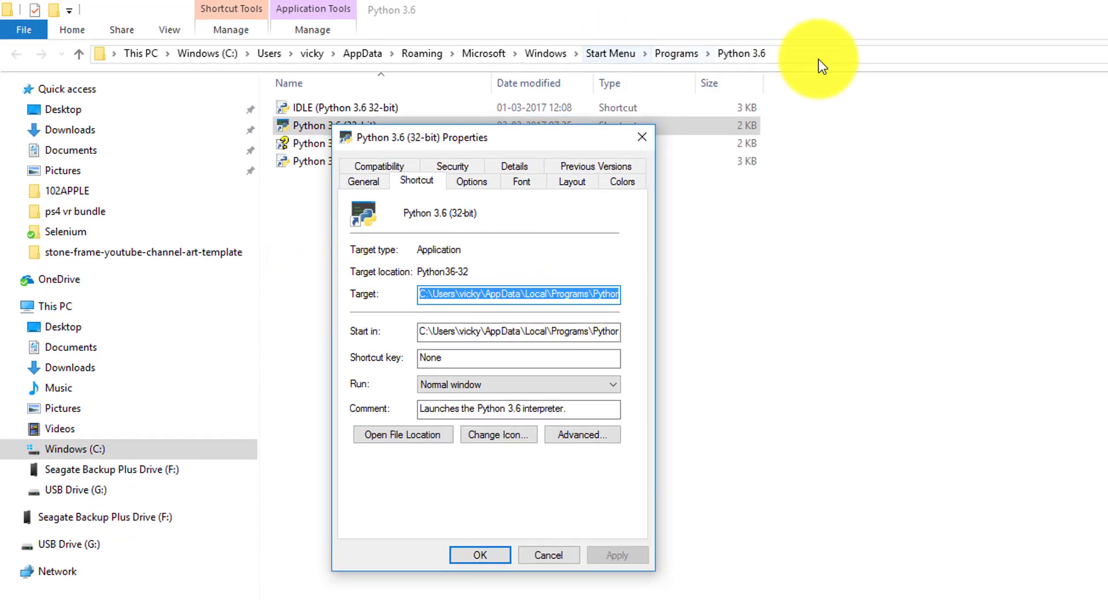
- Navigate File Explorer to the Python36-32 install folder, look into Scripts, and return
{"action": "left_click", "coordinate": [829, 53]}
{"action": "key", "text": "ctrl+v"}
{"action": "key", "text": "Return"}
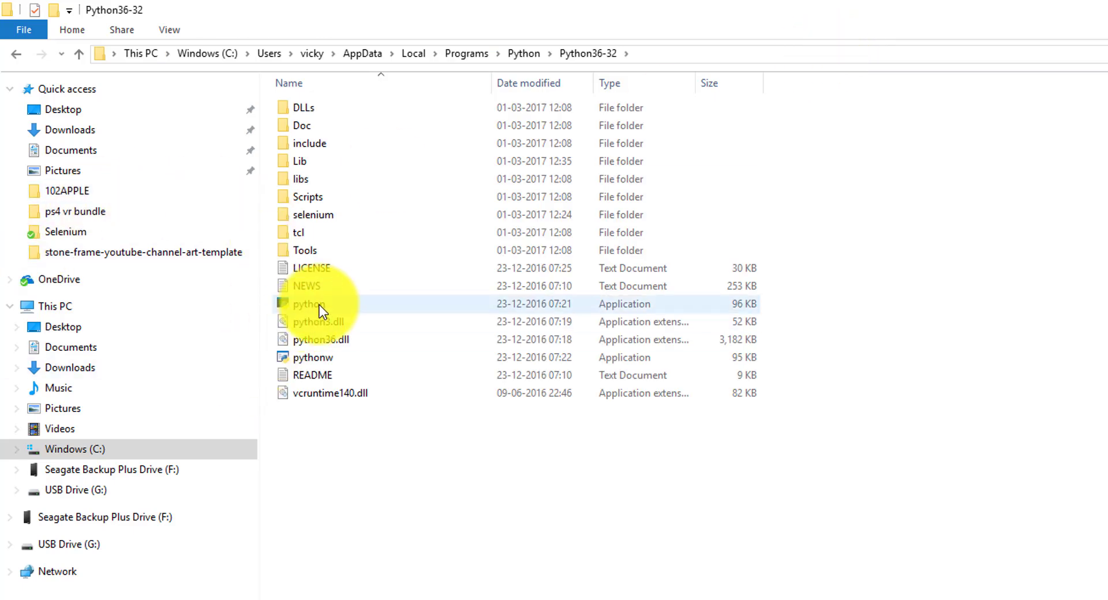
{"action": "double_click", "coordinate": [317, 196]}
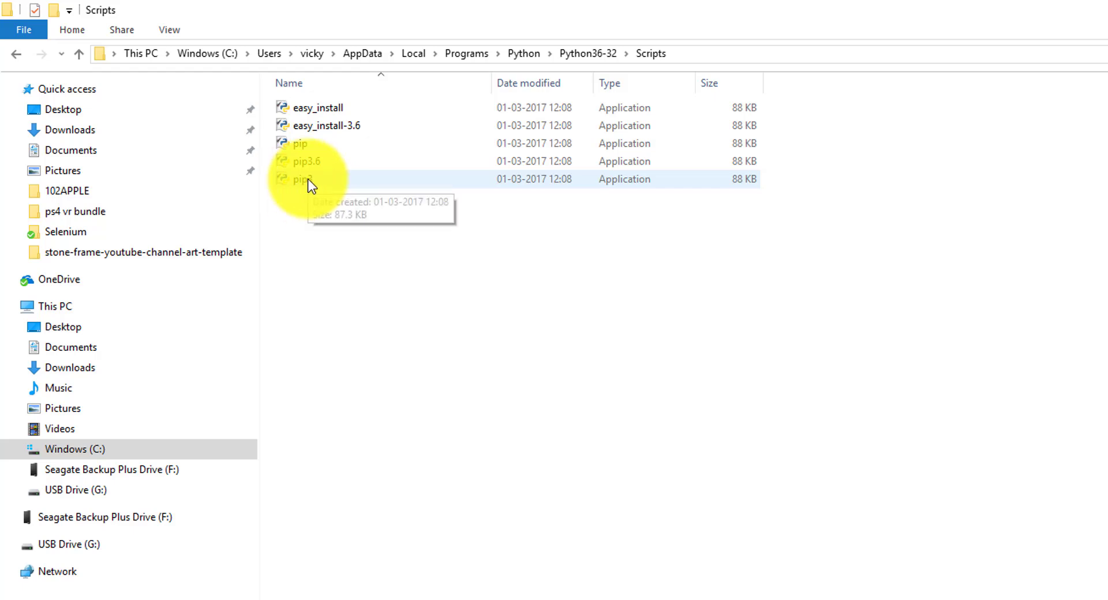
{"action": "left_click", "coordinate": [586, 52]}
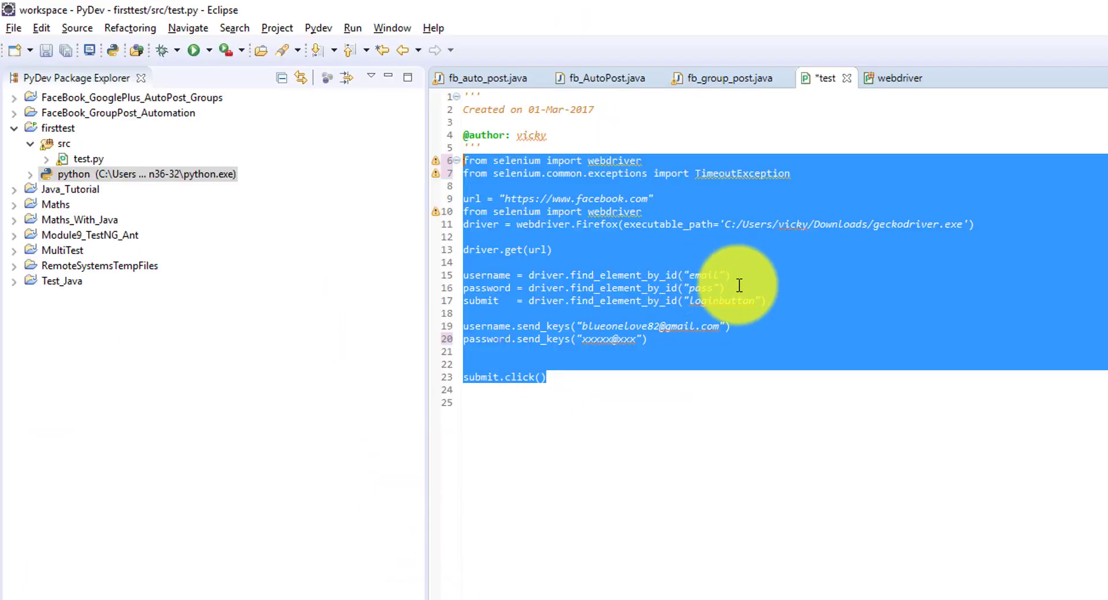
{"action": "left_click", "coordinate": [680, 373]}
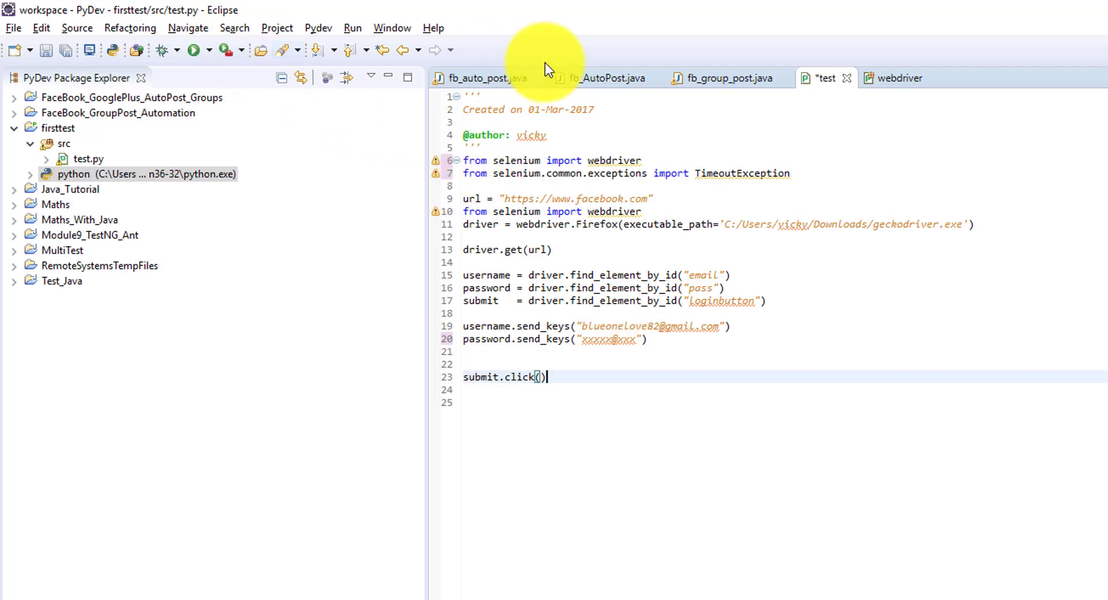
{"action": "left_click", "coordinate": [401, 26]}
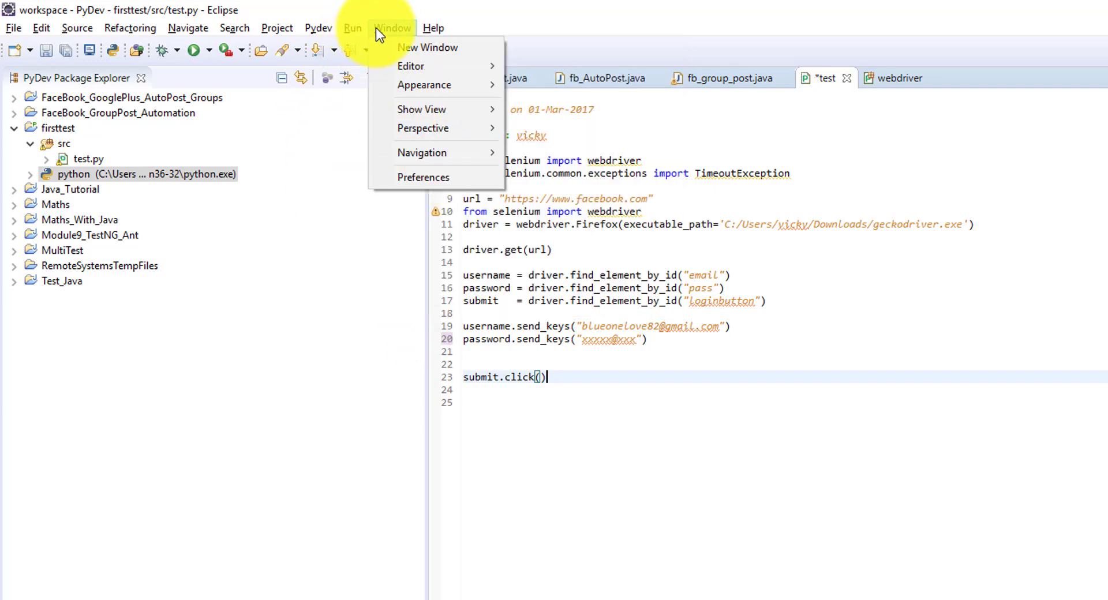
{"action": "mouse_move", "coordinate": [433, 27]}
{"action": "left_click", "coordinate": [511, 257]}
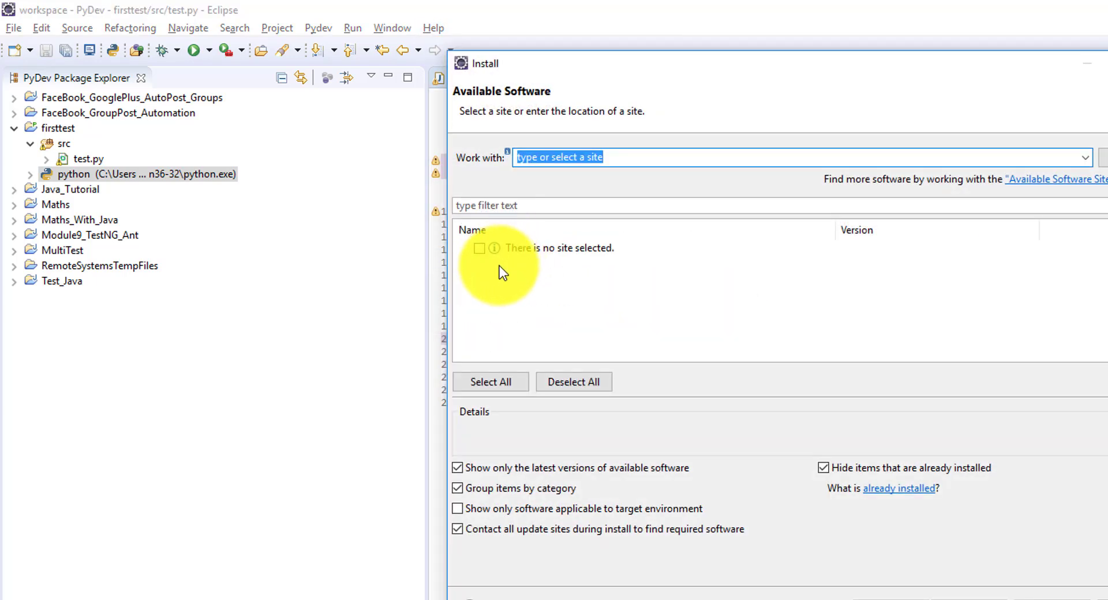
{"action": "key", "text": "alt+Tab"}
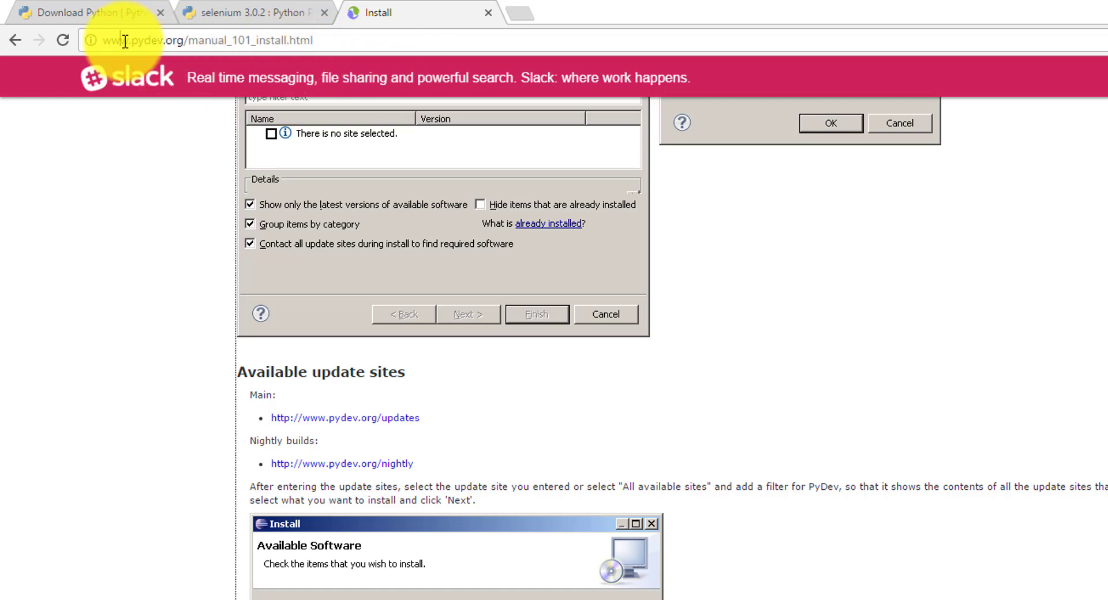
{"action": "left_click_drag", "start_coordinate": [124, 39], "coordinate": [286, 40]}
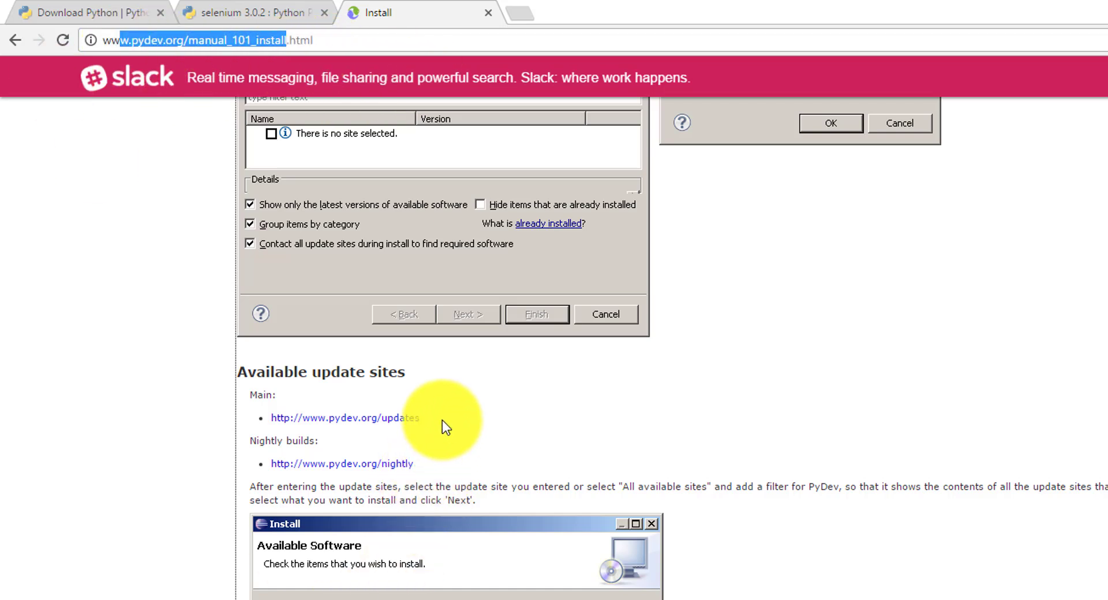
{"action": "left_click_drag", "start_coordinate": [421, 418], "coordinate": [270, 418]}
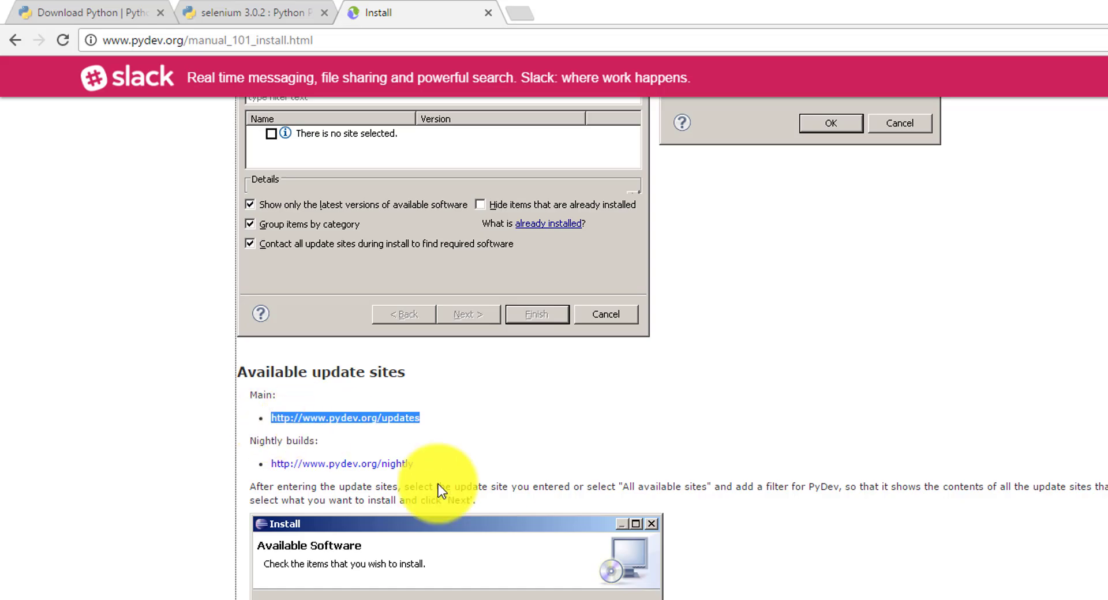
{"action": "key", "text": "alt+Tab"}
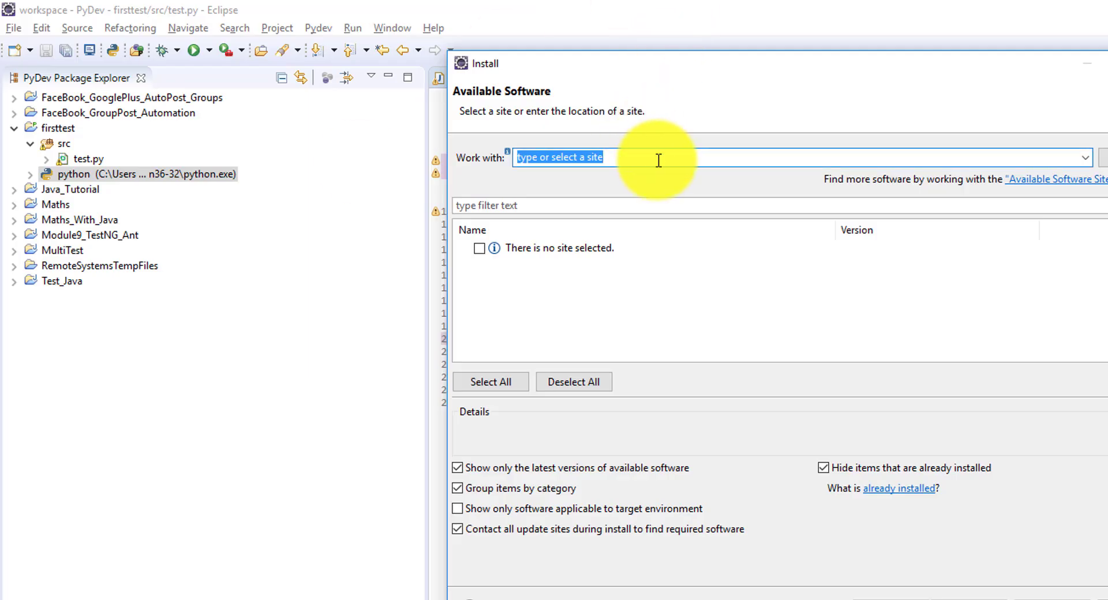
- Add the pydev.org update site as a repository named Python
{"action": "left_click", "coordinate": [663, 157]}
{"action": "type", "text": "add"}
{"action": "double_click", "coordinate": [509, 141]}
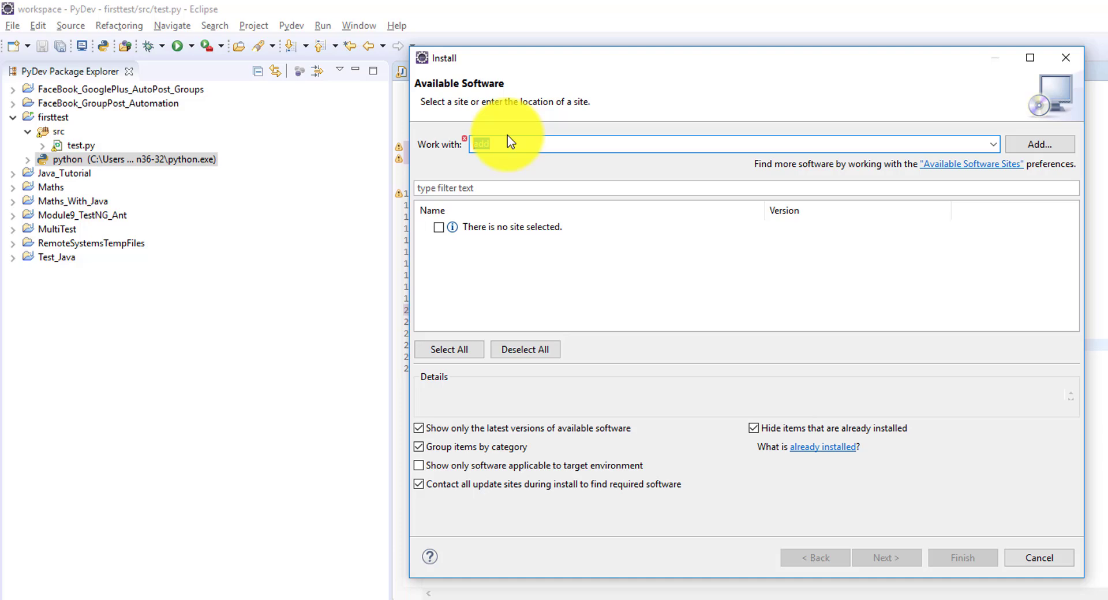
{"action": "key", "text": "ctrl+v"}
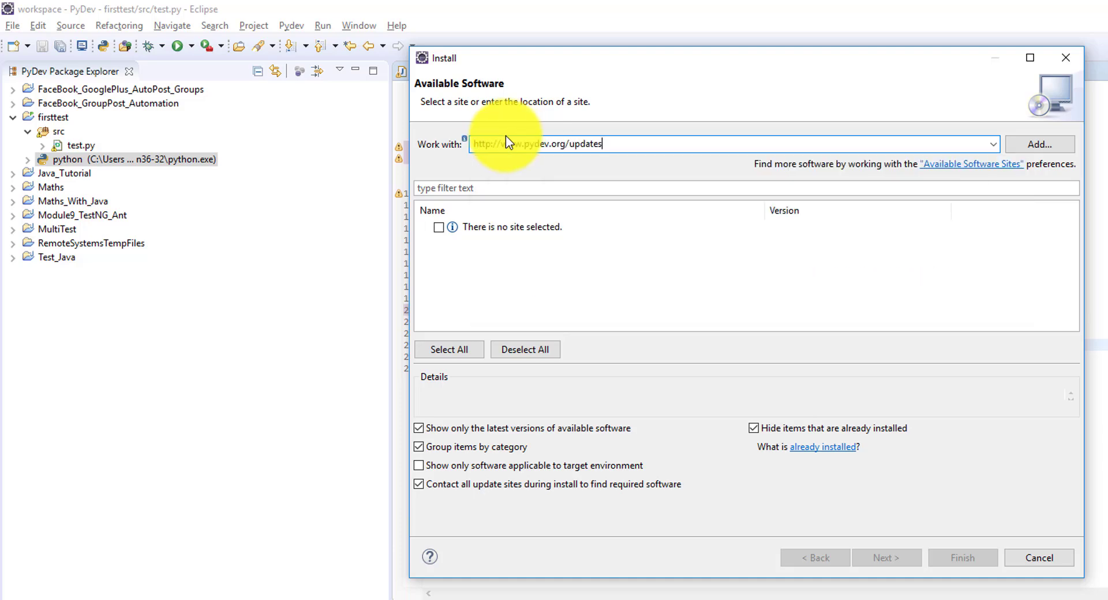
{"action": "left_click", "coordinate": [1039, 144]}
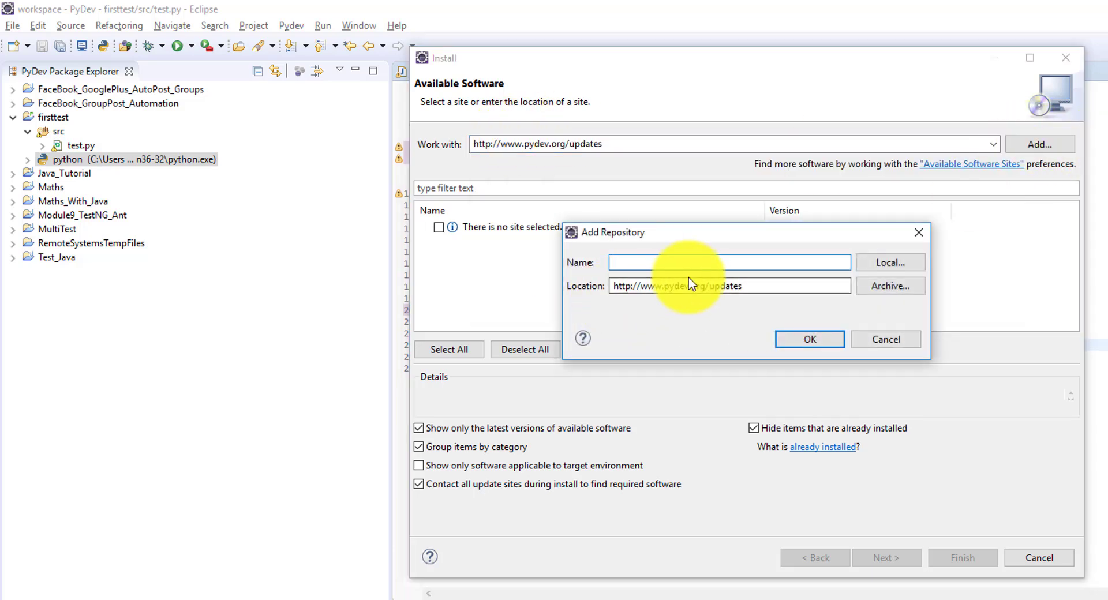
{"action": "type", "text": "Python"}
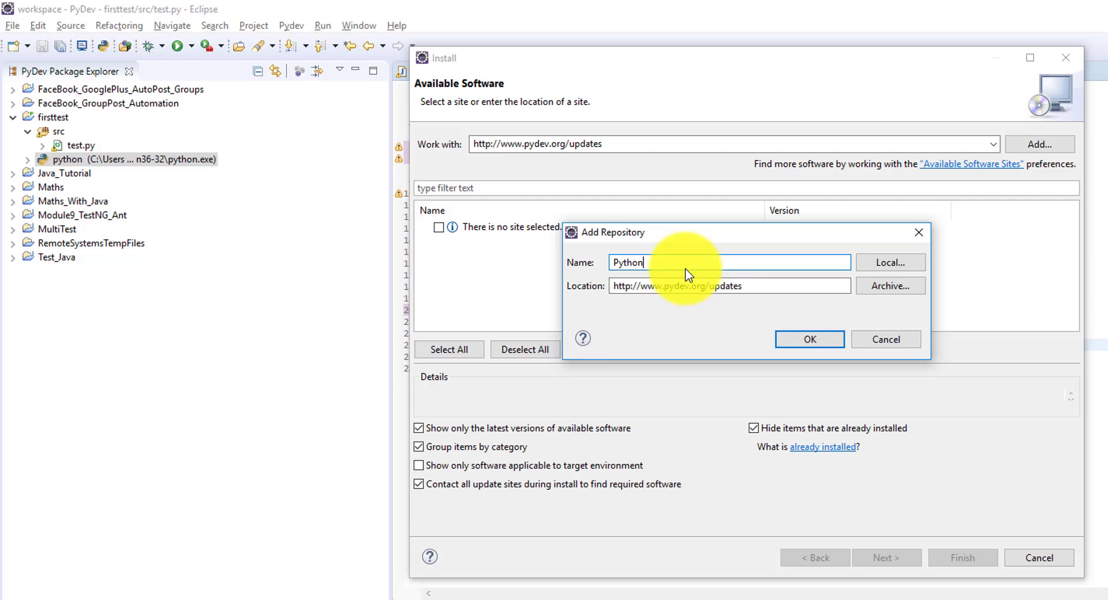
{"action": "key", "text": "Return"}
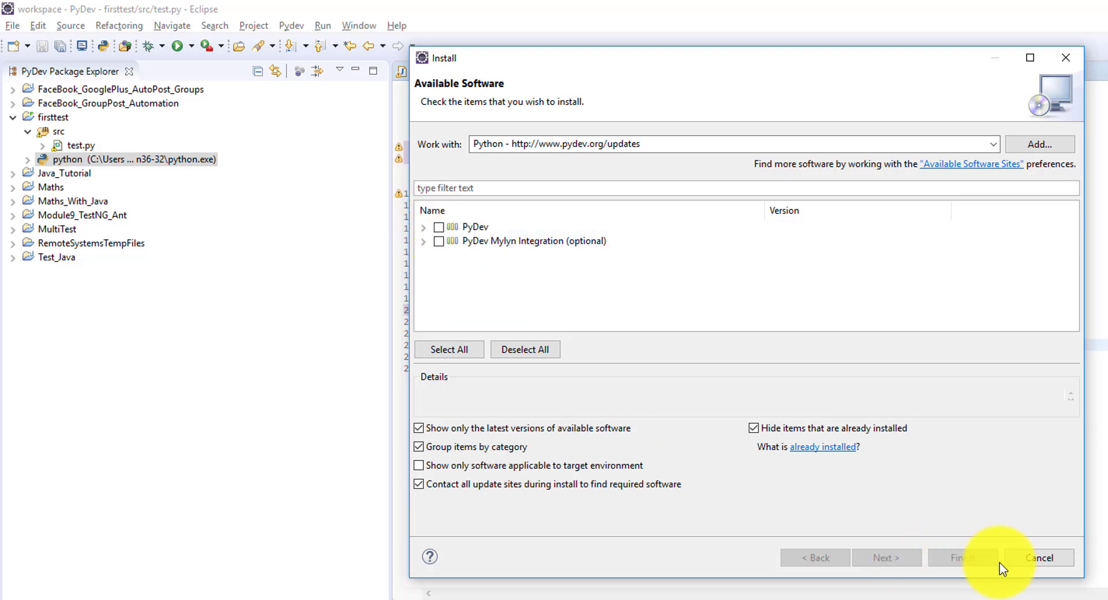
- Close the install dialog and abandon a first attempt at the new project wizard
{"action": "left_click", "coordinate": [1017, 560]}
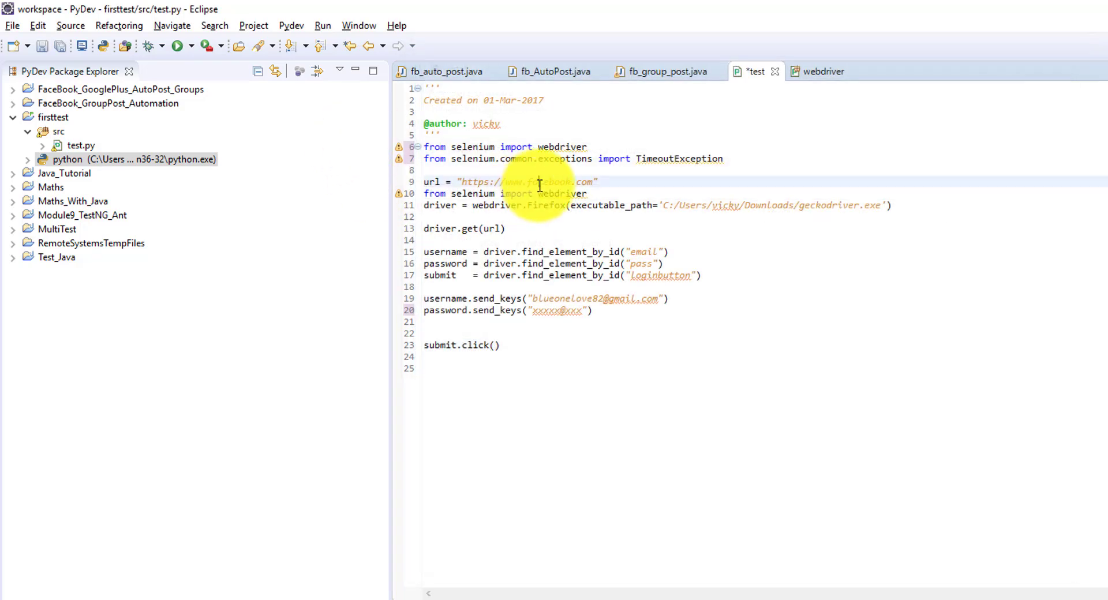
{"action": "left_click", "coordinate": [38, 24]}
{"action": "mouse_move", "coordinate": [139, 44]}
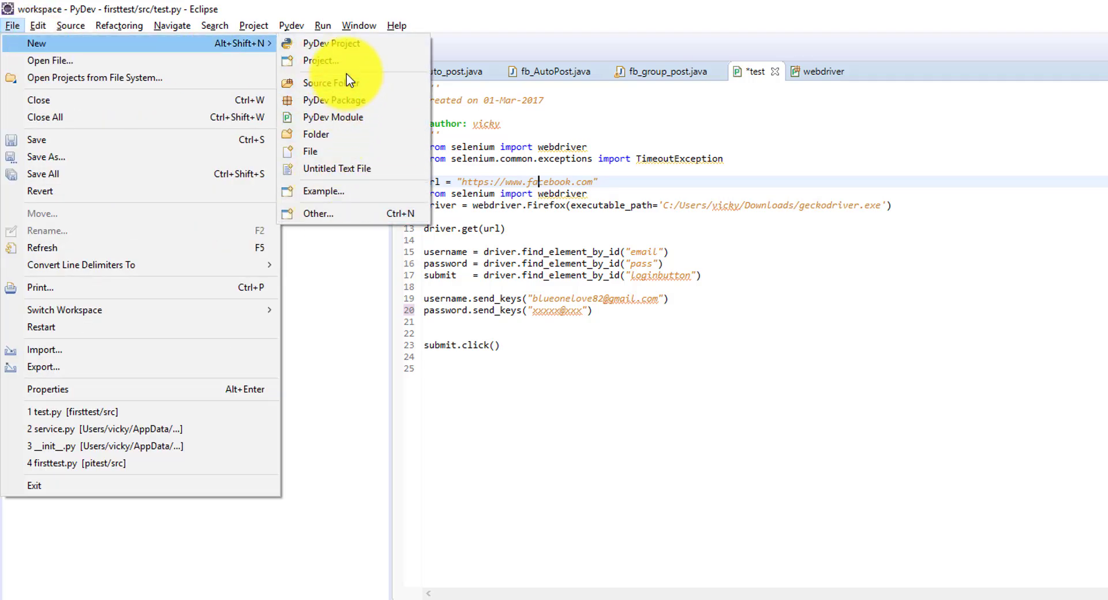
{"action": "left_click", "coordinate": [347, 59]}
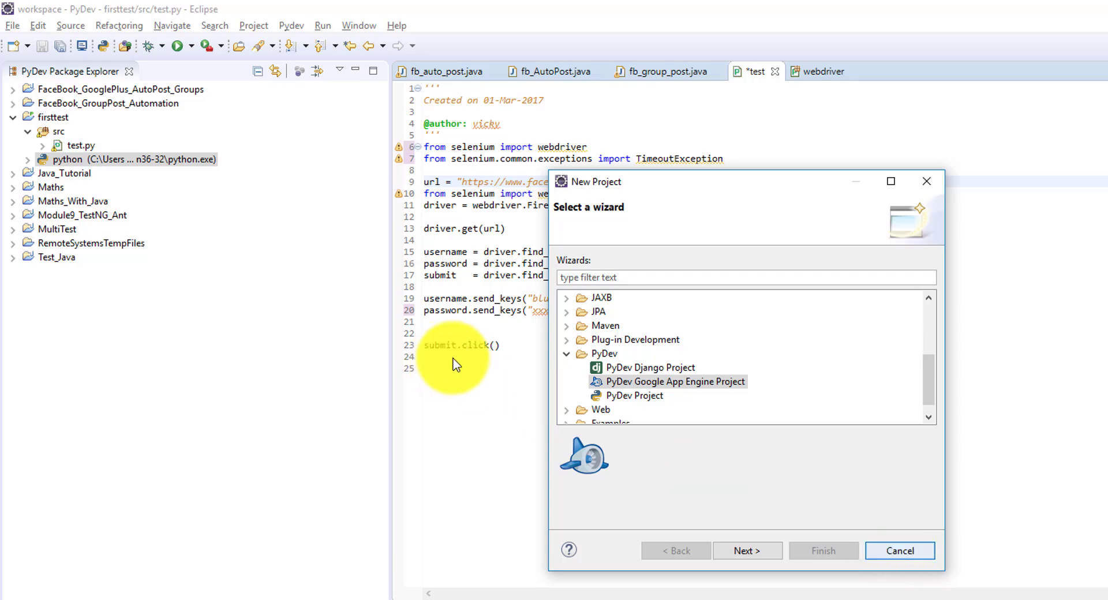
{"action": "left_click", "coordinate": [881, 548]}
{"action": "mouse_move", "coordinate": [537, 358]}
{"action": "left_mouse_down"}
{"action": "mouse_move", "coordinate": [162, 159]}
{"action": "mouse_move", "coordinate": [162, 148]}
{"action": "left_mouse_up"}
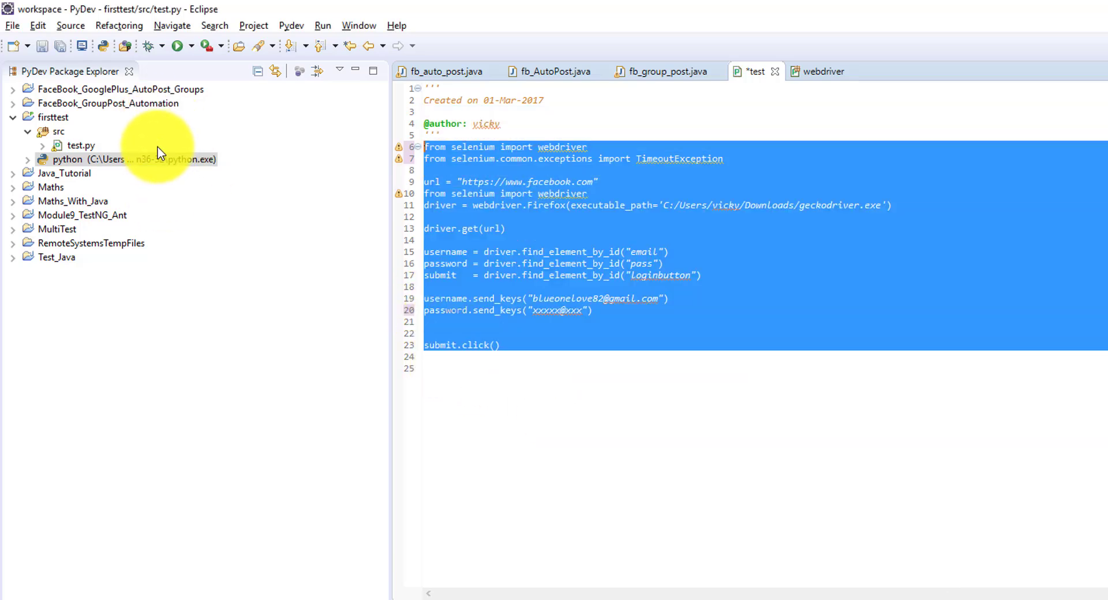
{"action": "right_click", "coordinate": [50, 130]}
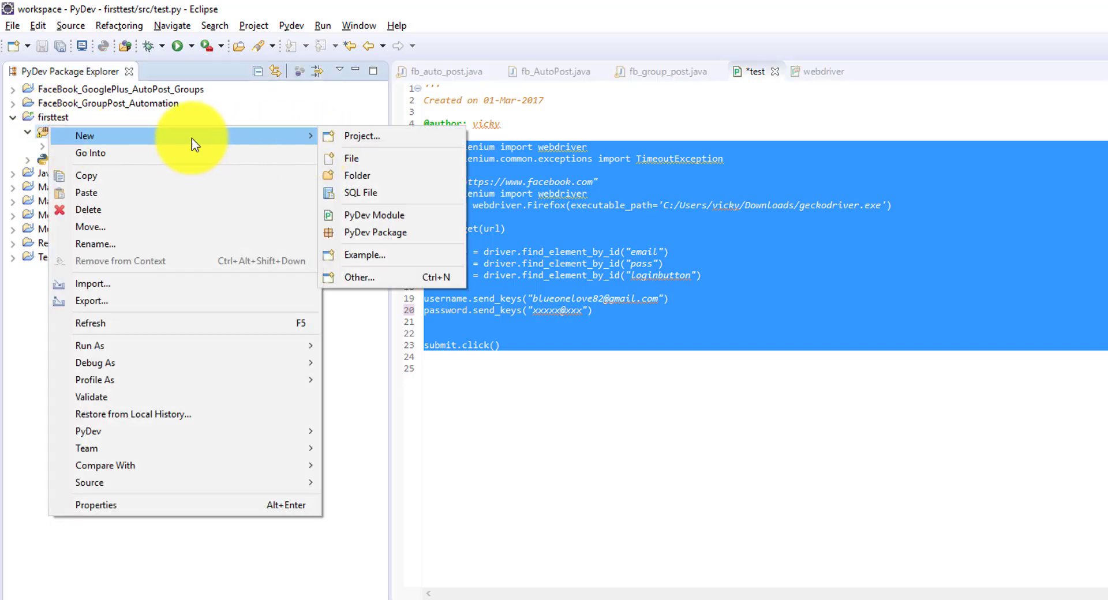
{"action": "left_click", "coordinate": [34, 117]}
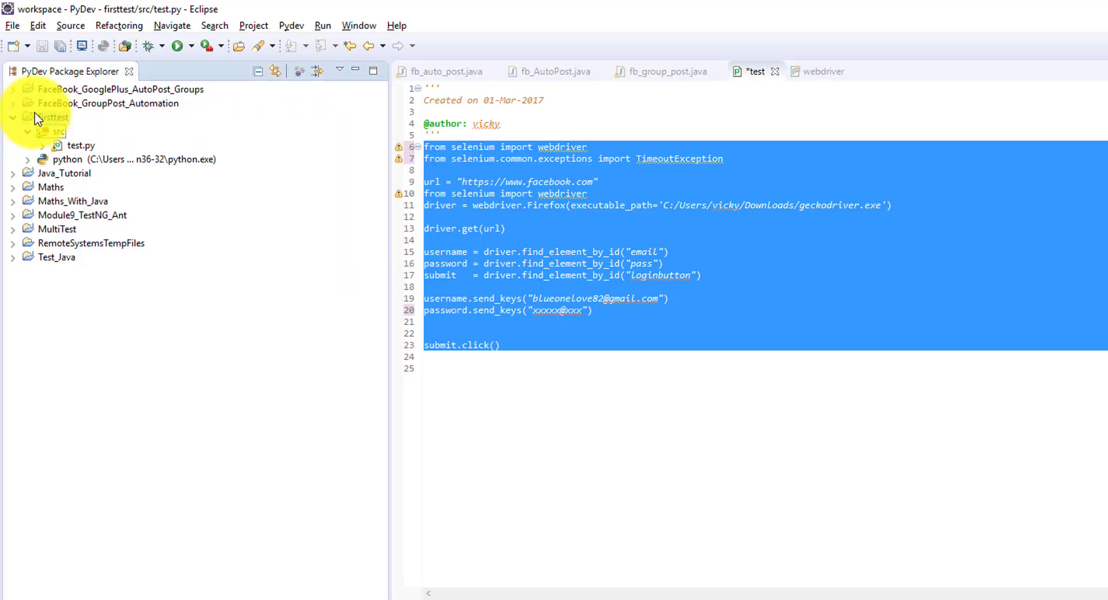
- Create a new PyDev project named secondtest via File > New > Project
{"action": "left_click", "coordinate": [12, 25]}
{"action": "mouse_move", "coordinate": [36, 43]}
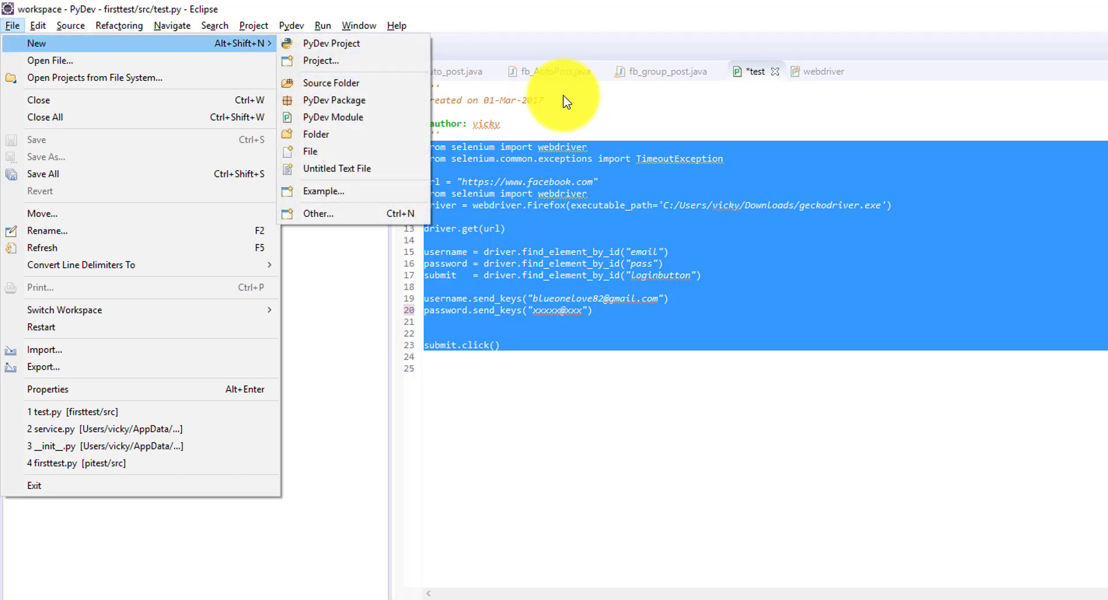
{"action": "left_click", "coordinate": [340, 66]}
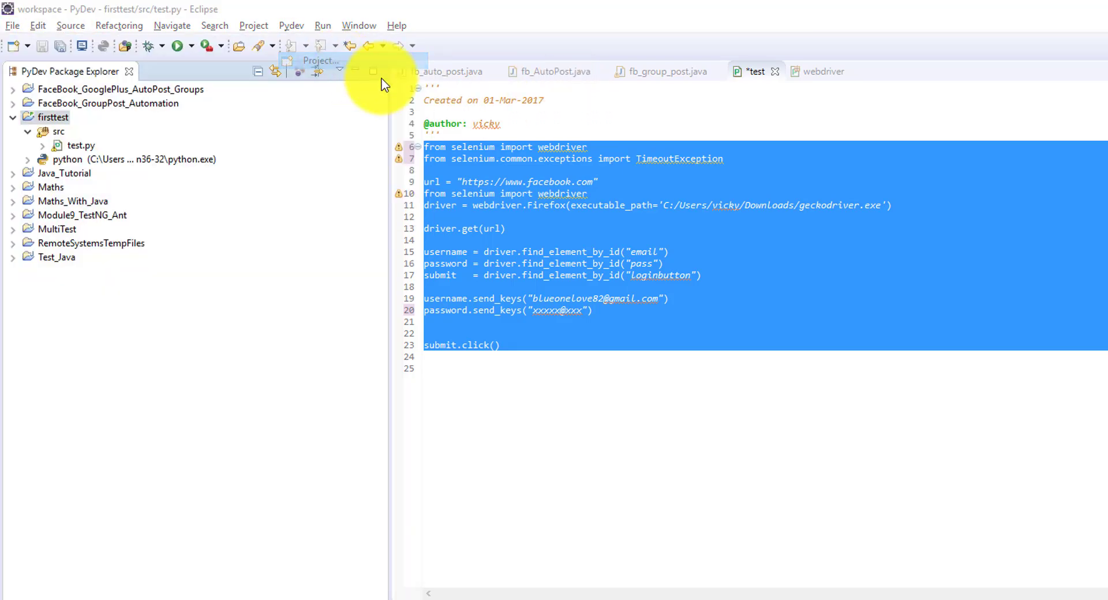
{"action": "left_click", "coordinate": [746, 551]}
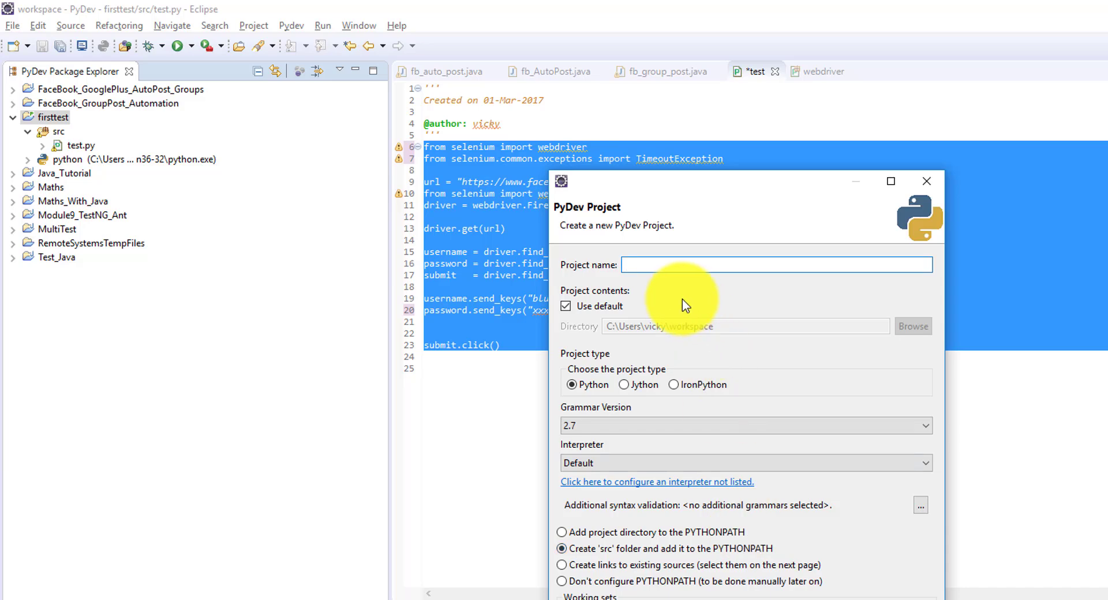
{"action": "type", "text": "secondtest"}
{"action": "key", "text": "Return"}
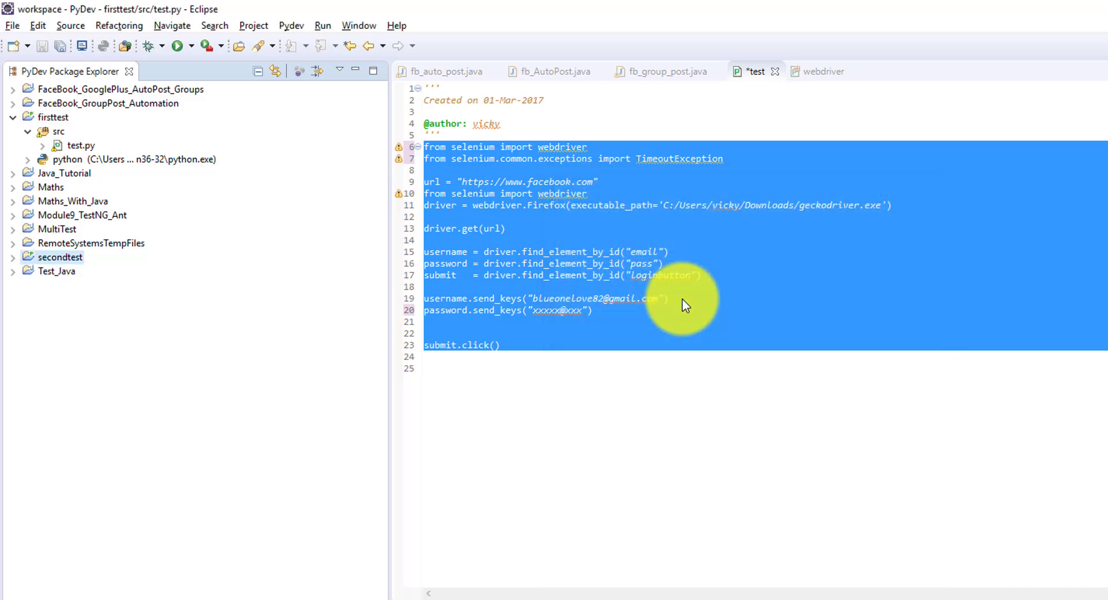
- Create an empty PyDev module secondtest.py in secondtest's src folder and open it
{"action": "left_click", "coordinate": [13, 257]}
{"action": "right_click", "coordinate": [53, 272]}
{"action": "mouse_move", "coordinate": [89, 283]}
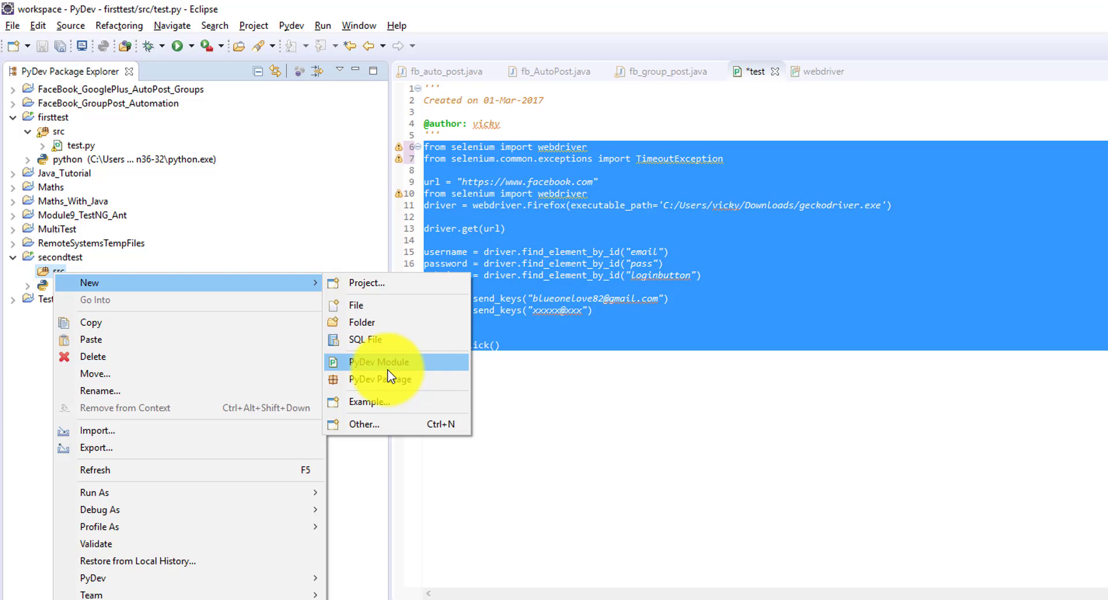
{"action": "left_click", "coordinate": [386, 361]}
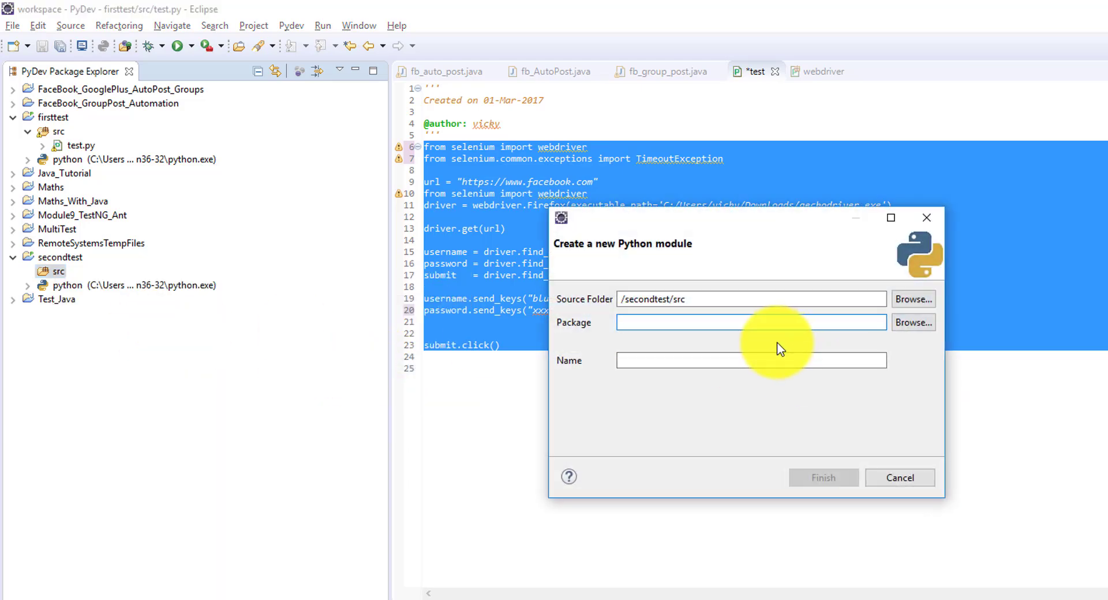
{"action": "key", "text": "Tab"}
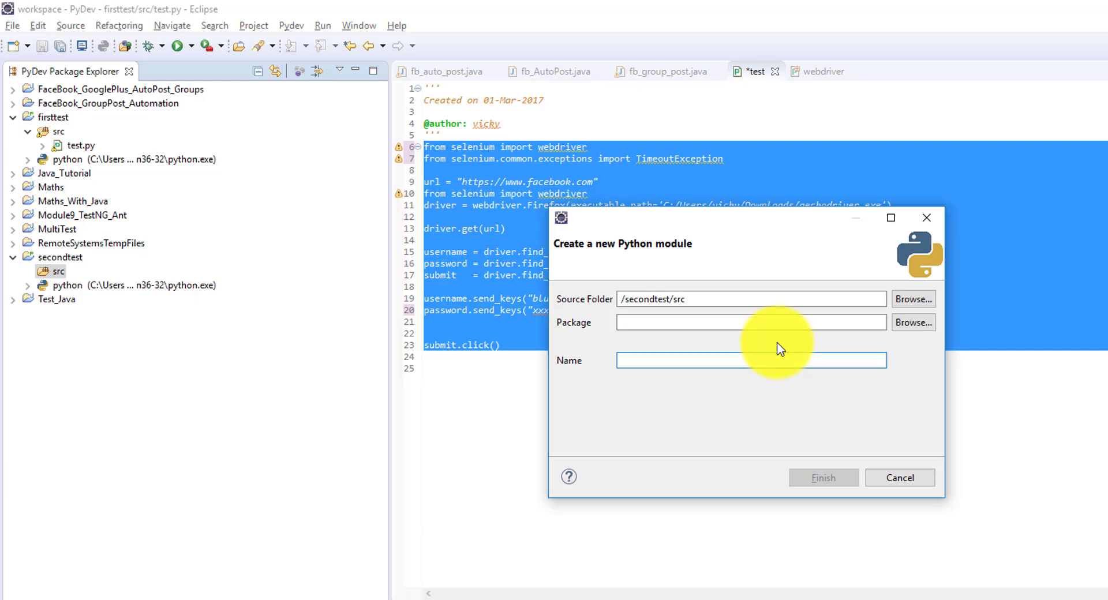
{"action": "type", "text": "secondtest"}
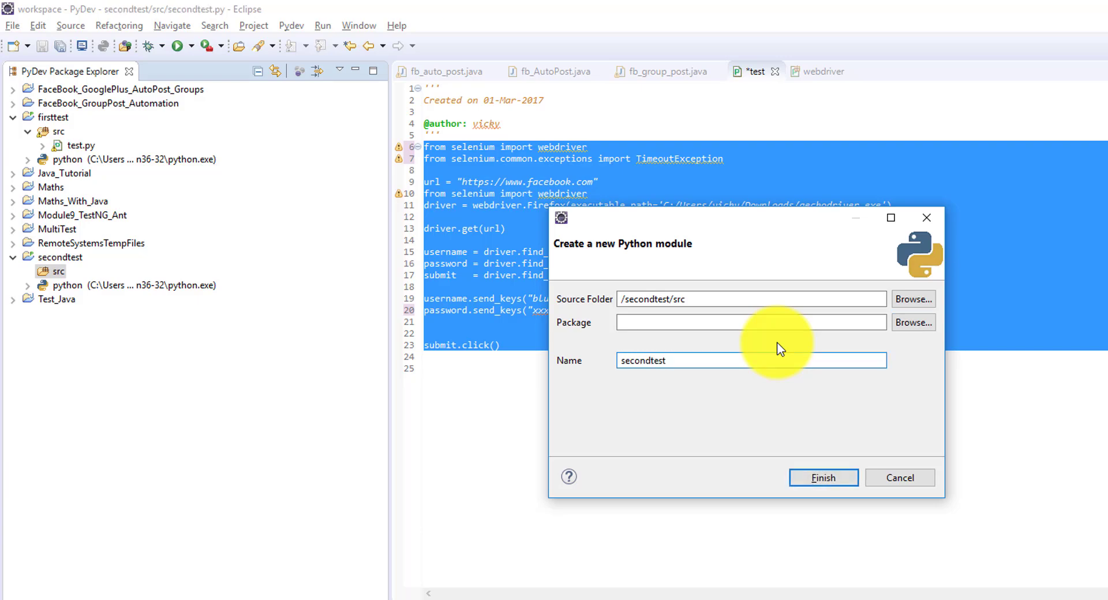
{"action": "key", "text": "Return"}
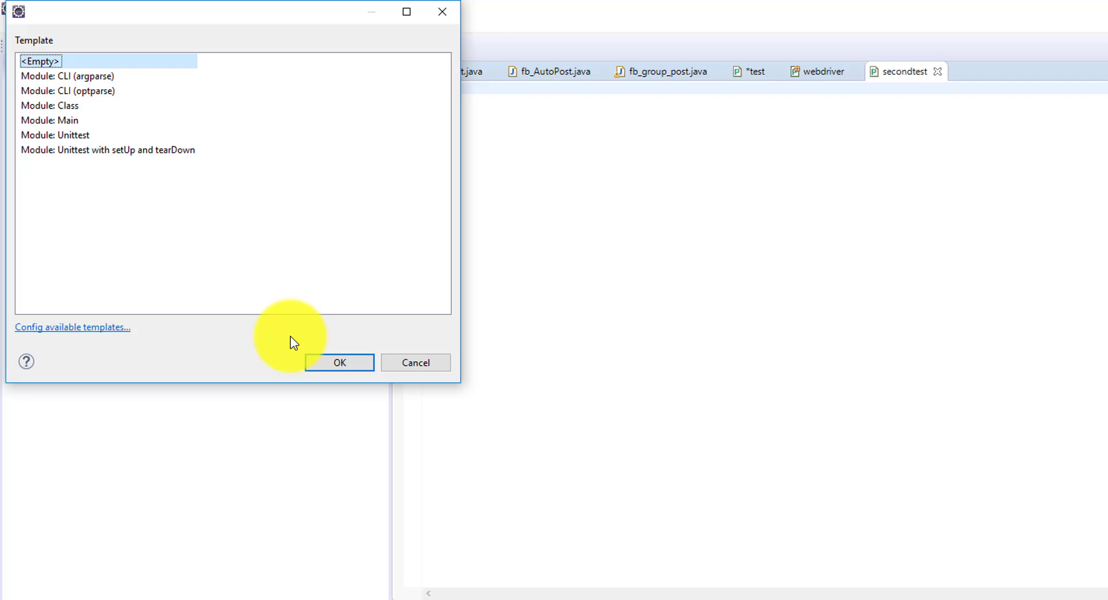
{"action": "left_click", "coordinate": [337, 363]}
{"action": "left_click", "coordinate": [456, 148]}
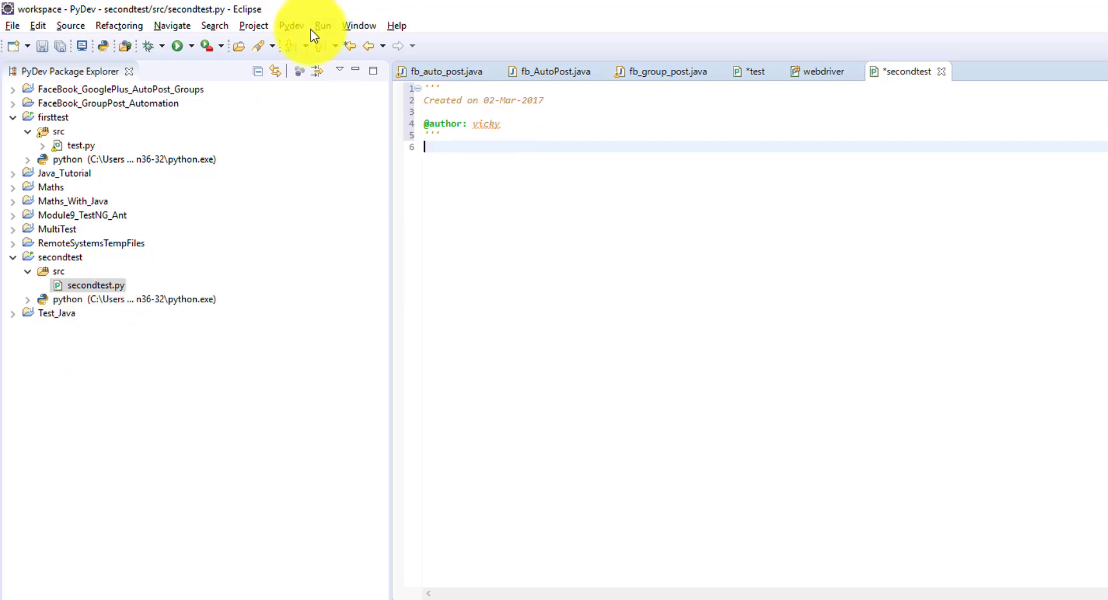
- Show the PyDev > Interpreters > Python Interpreter page in Eclipse Preferences
{"action": "left_click", "coordinate": [355, 26]}
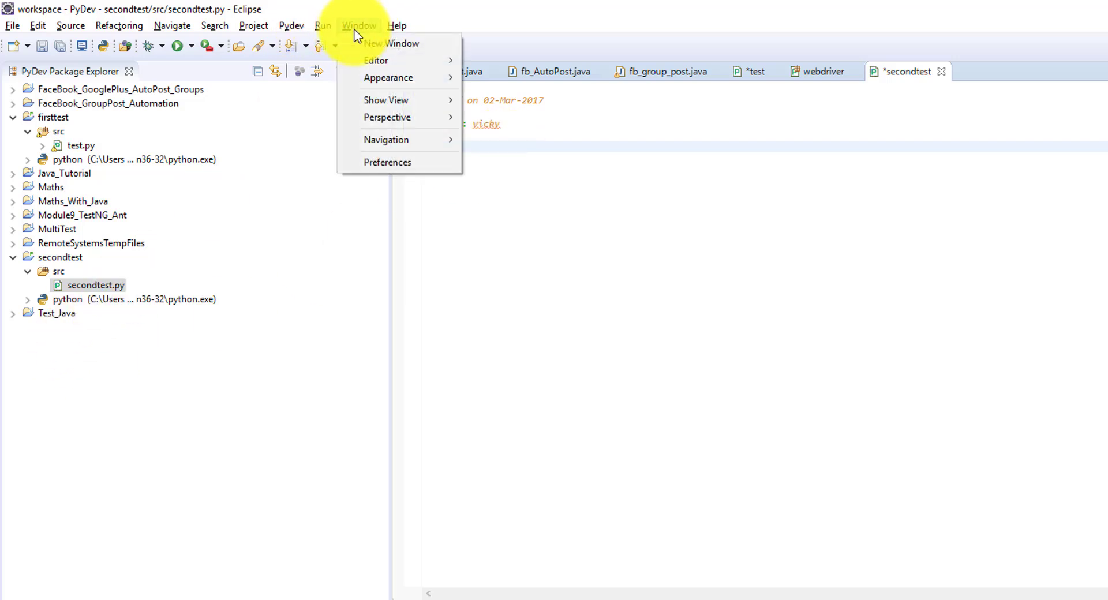
{"action": "left_click", "coordinate": [409, 164]}
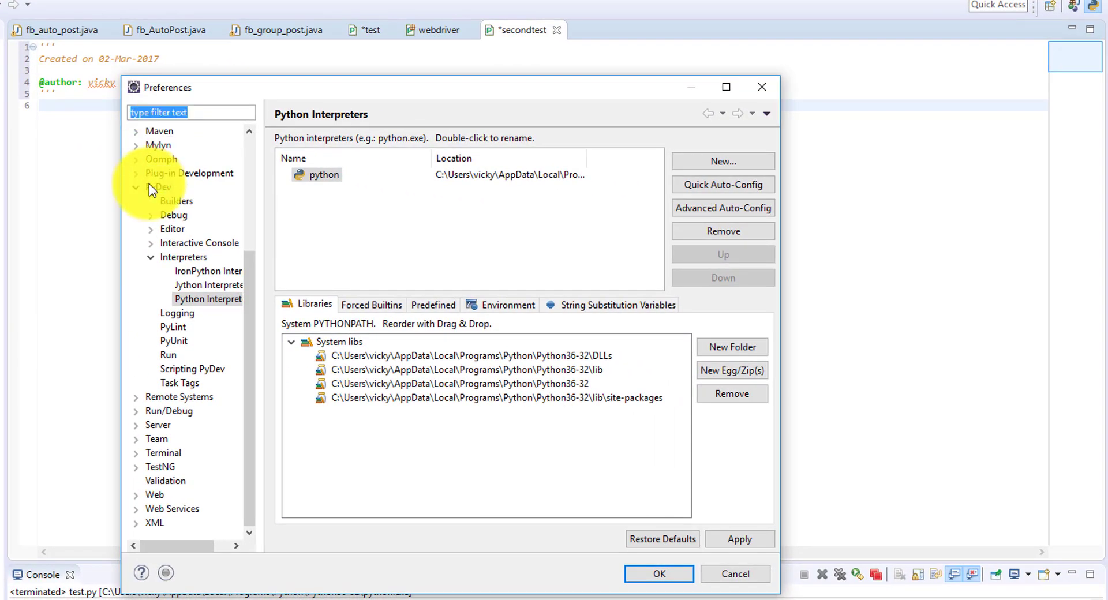
{"action": "left_click", "coordinate": [152, 187]}
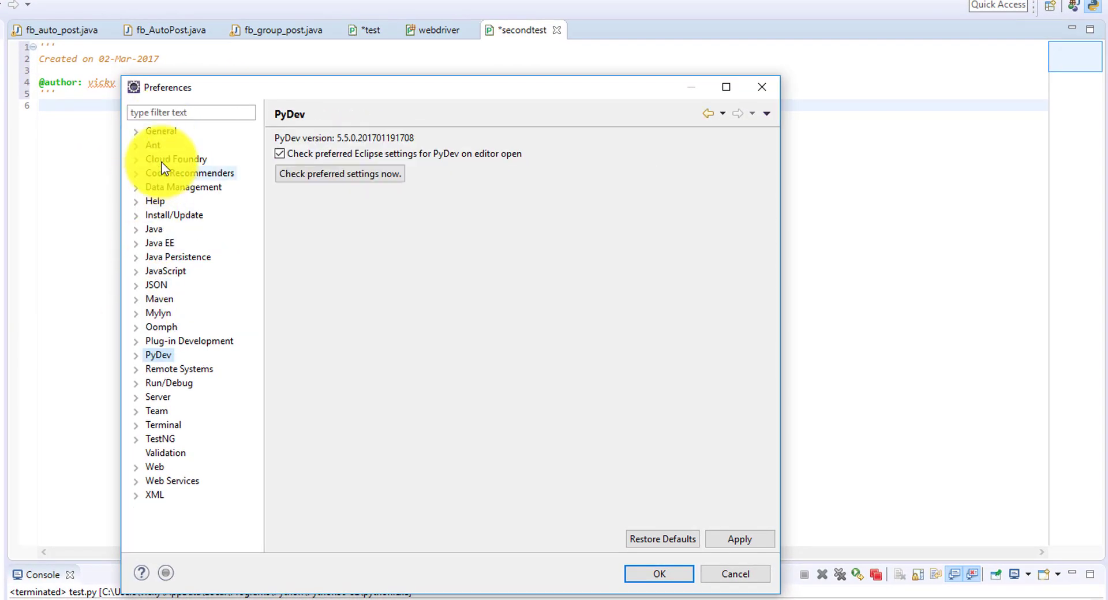
{"action": "left_click", "coordinate": [136, 355]}
{"action": "scroll", "coordinate": [186, 311], "scroll_direction": "down", "scroll_amount": 3}
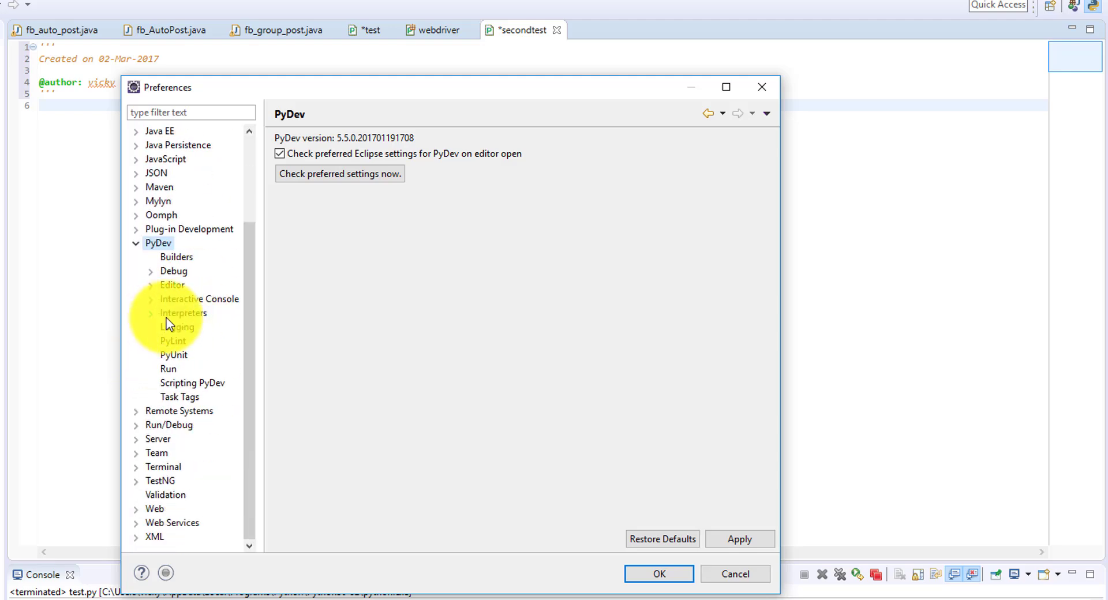
{"action": "left_click", "coordinate": [182, 313]}
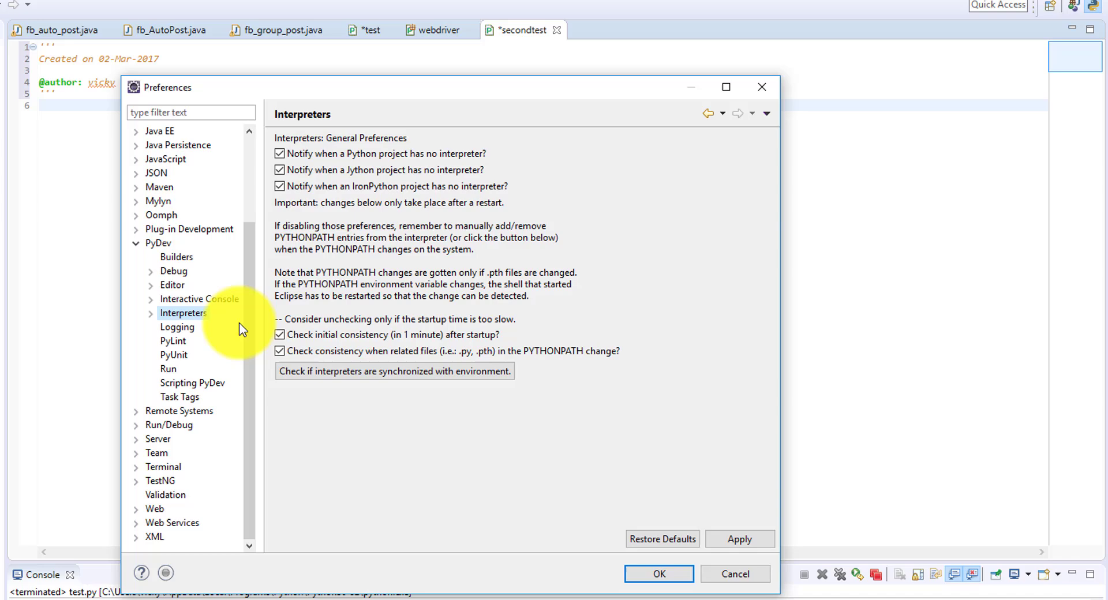
{"action": "left_click", "coordinate": [152, 313]}
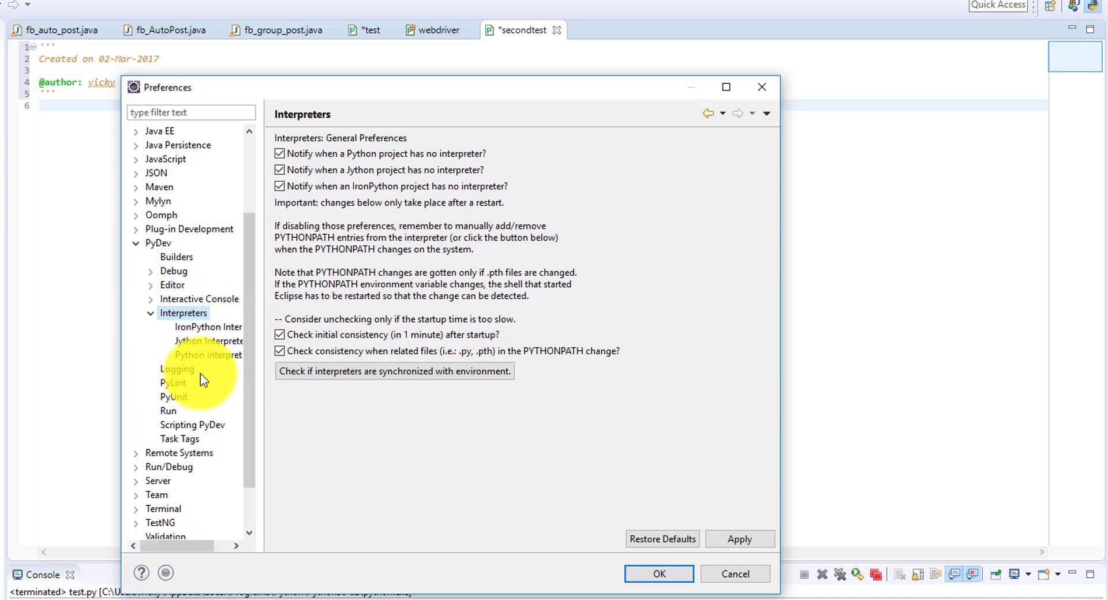
{"action": "left_click_drag", "start_coordinate": [262, 359], "coordinate": [314, 359]}
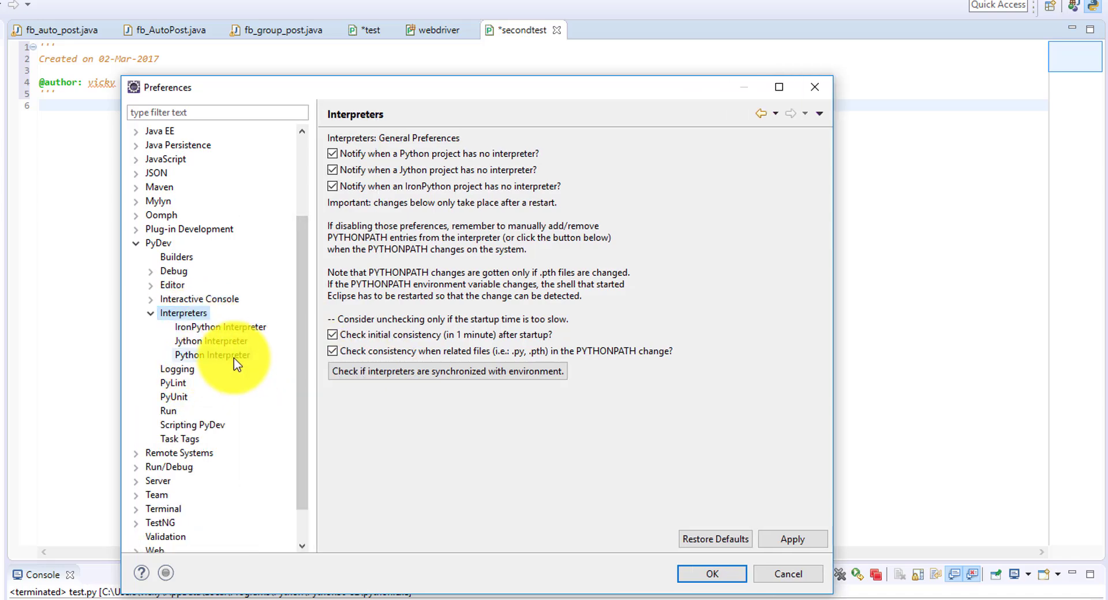
{"action": "left_click", "coordinate": [234, 357]}
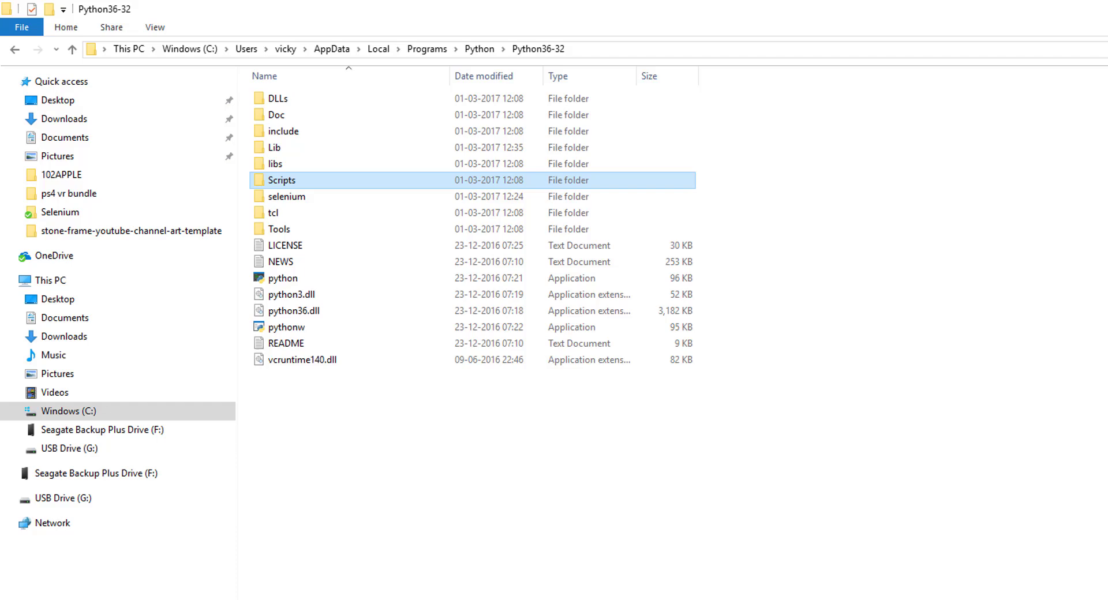
- Select the Python36-32 folder path in File Explorer's address bar
{"action": "left_click", "coordinate": [649, 49]}
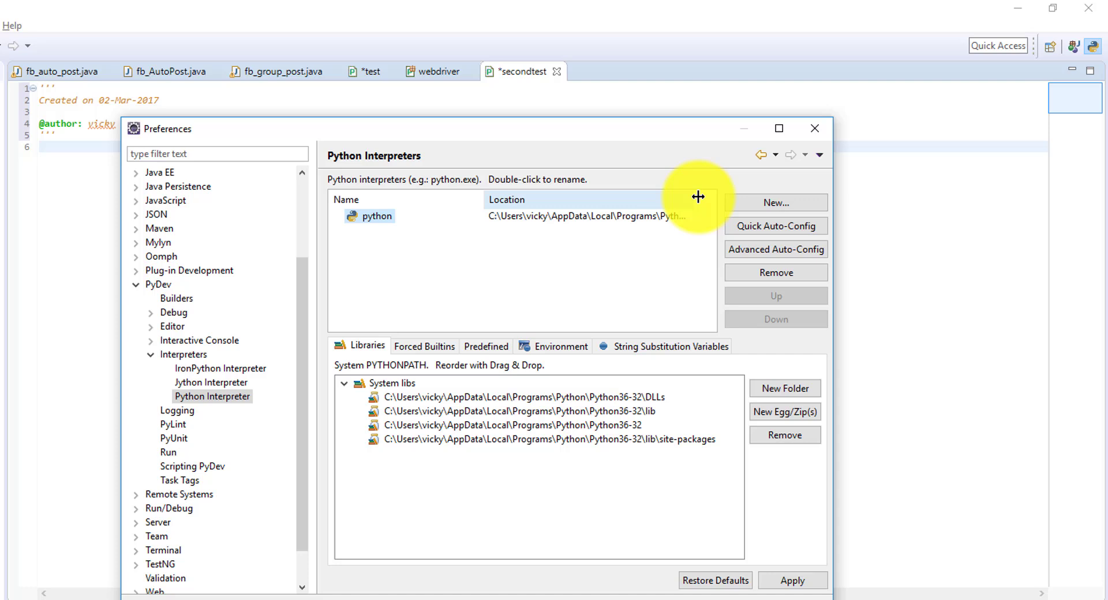
{"action": "left_click_drag", "start_coordinate": [698, 198], "coordinate": [729, 197]}
{"action": "left_click_drag", "start_coordinate": [631, 325], "coordinate": [640, 327]}
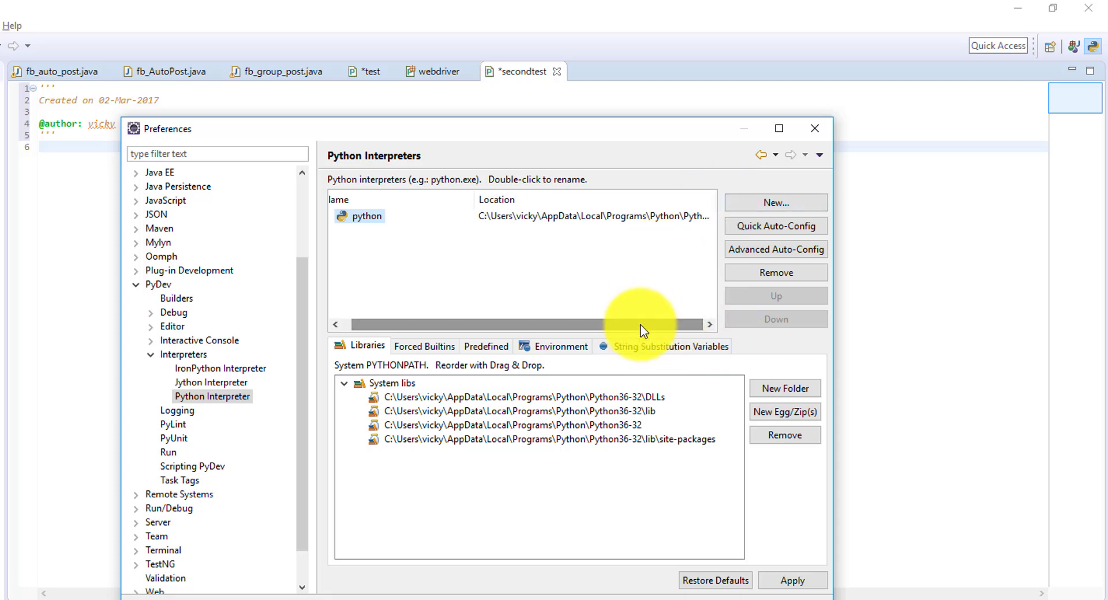
{"action": "left_click_drag", "start_coordinate": [472, 198], "coordinate": [413, 198]}
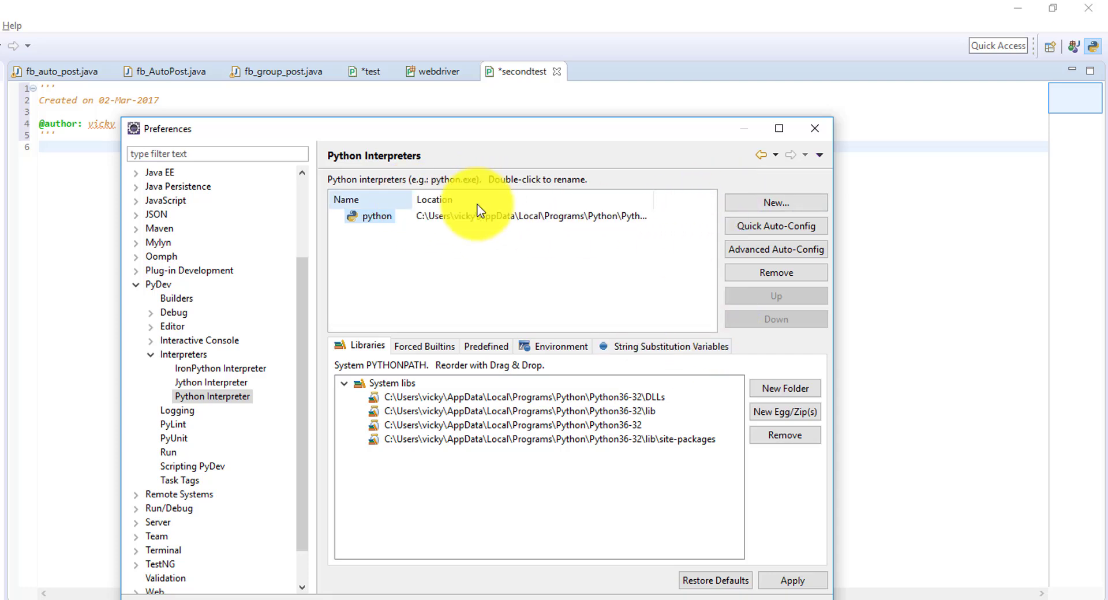
{"action": "left_click_drag", "start_coordinate": [654, 199], "coordinate": [722, 204]}
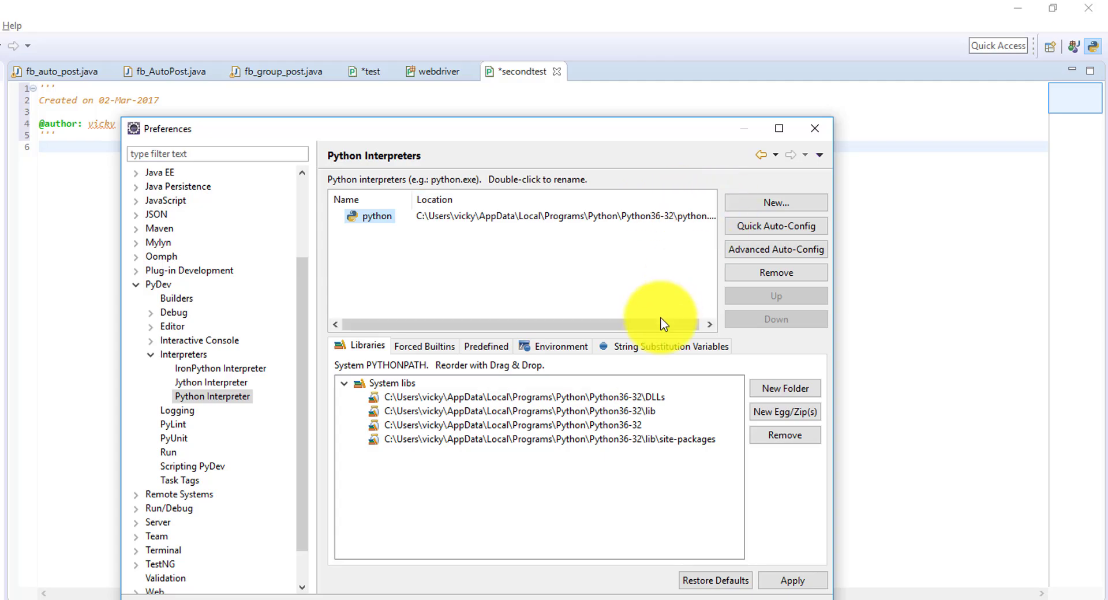
- Verify the python.exe location under Python36-32, apply the interpreter settings and close Preferences
{"action": "left_click_drag", "start_coordinate": [662, 324], "coordinate": [740, 325]}
{"action": "left_click", "coordinate": [778, 128]}
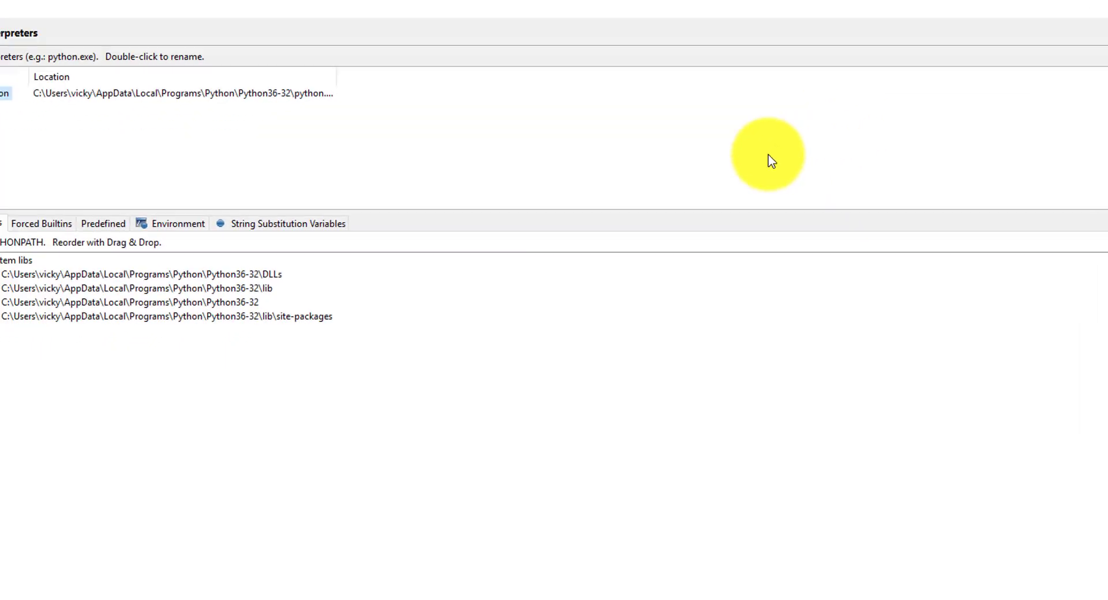
{"action": "left_click_drag", "start_coordinate": [586, 78], "coordinate": [777, 81]}
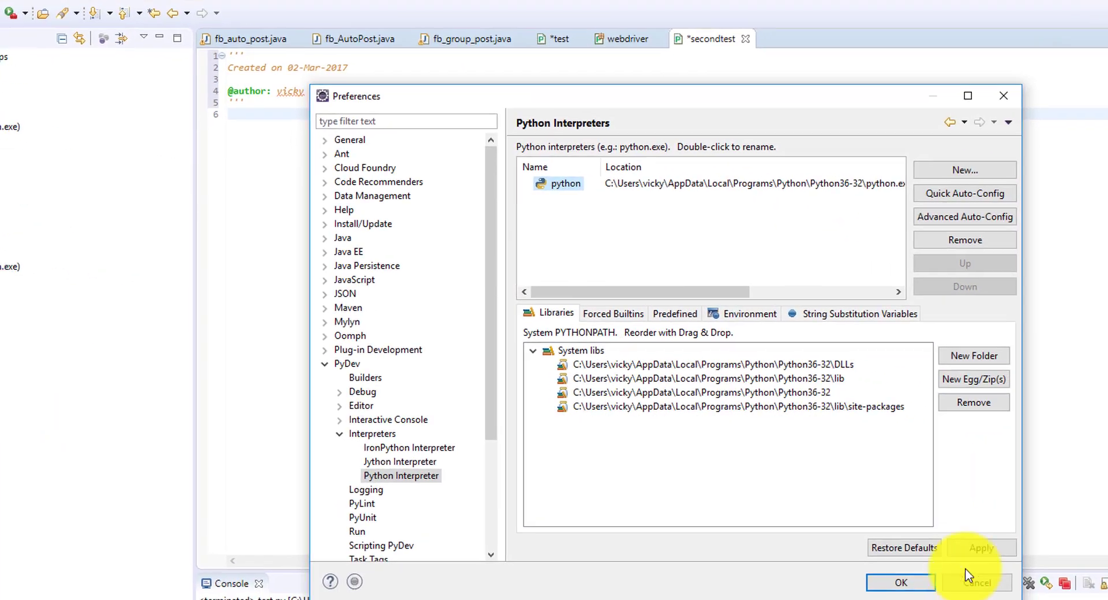
{"action": "left_click", "coordinate": [965, 545]}
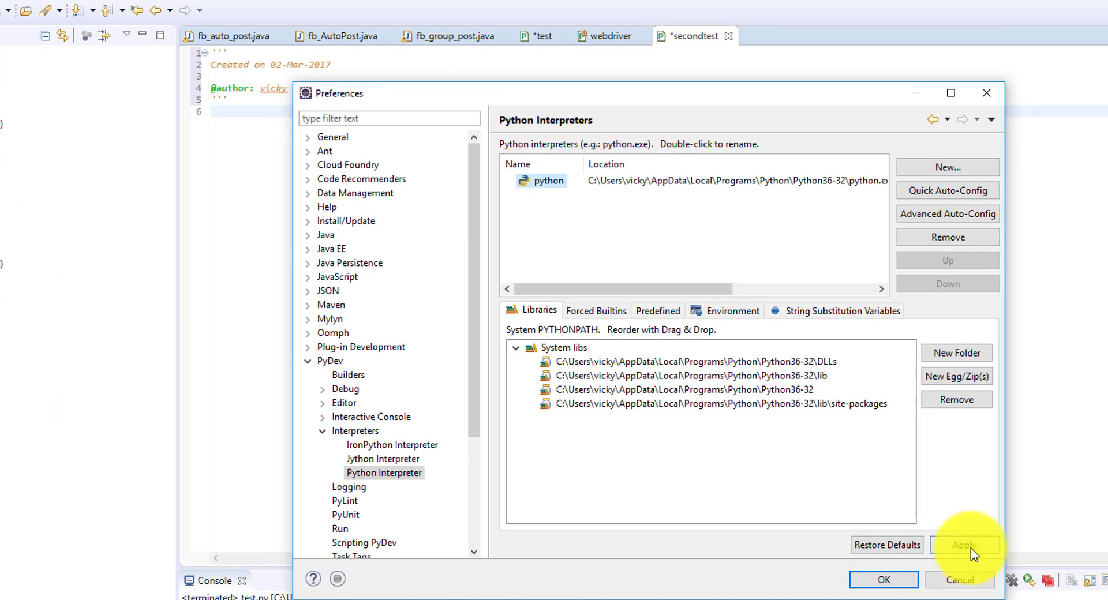
{"action": "left_click", "coordinate": [883, 580]}
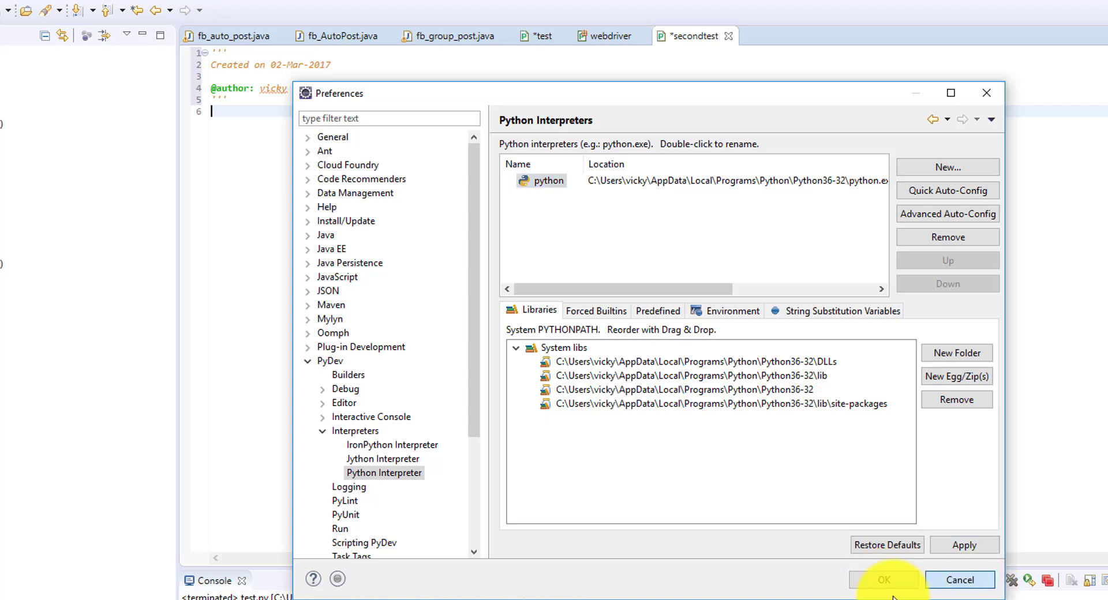
{"action": "left_click", "coordinate": [883, 580]}
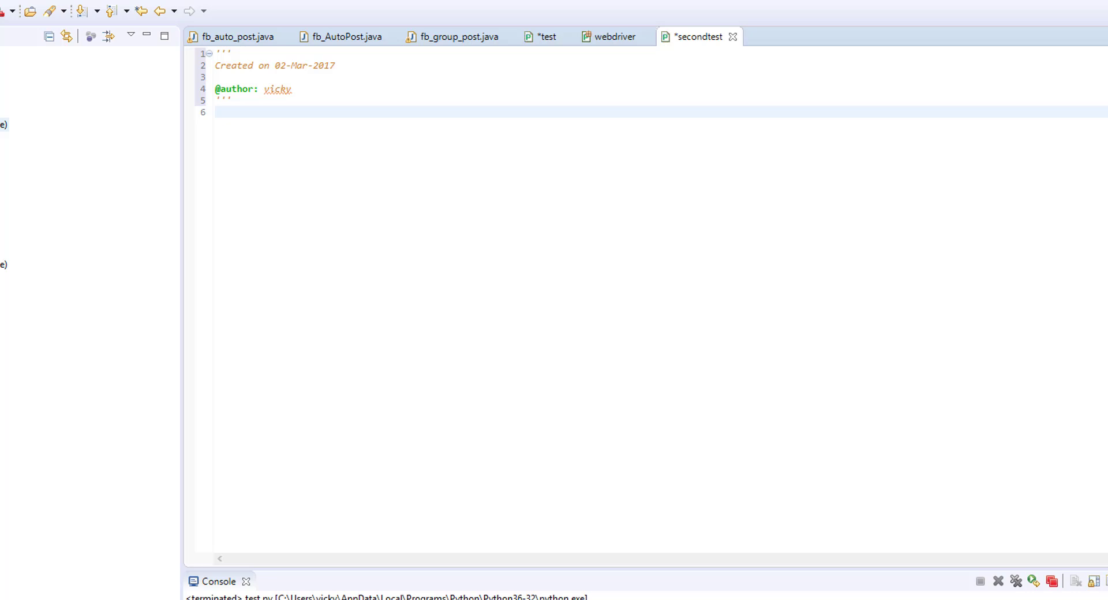
{"action": "type", "text": "print "}
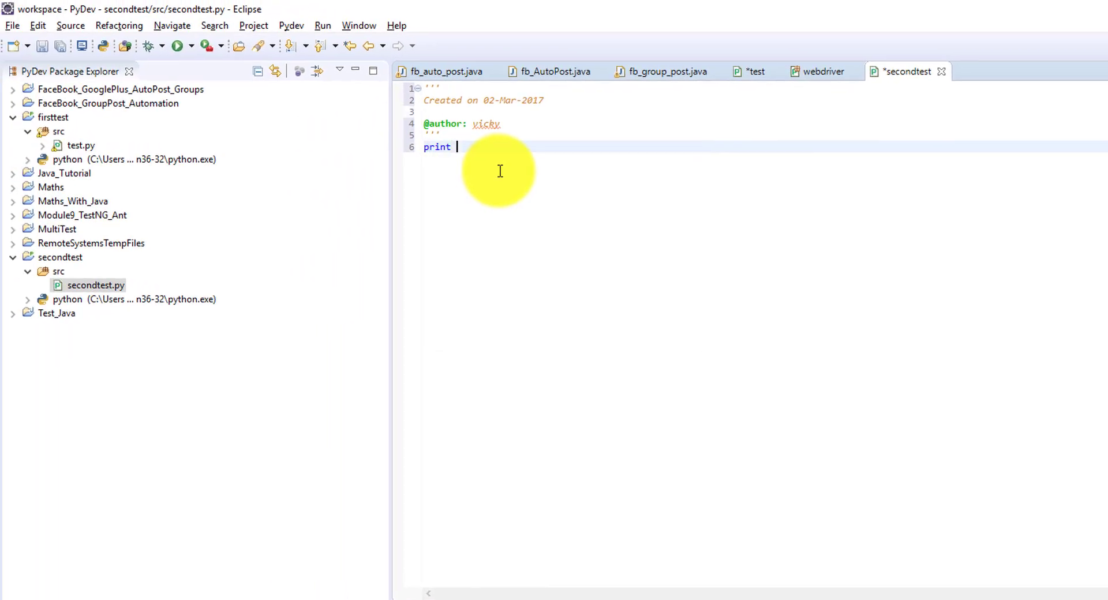
{"action": "type", "text": "(he"}
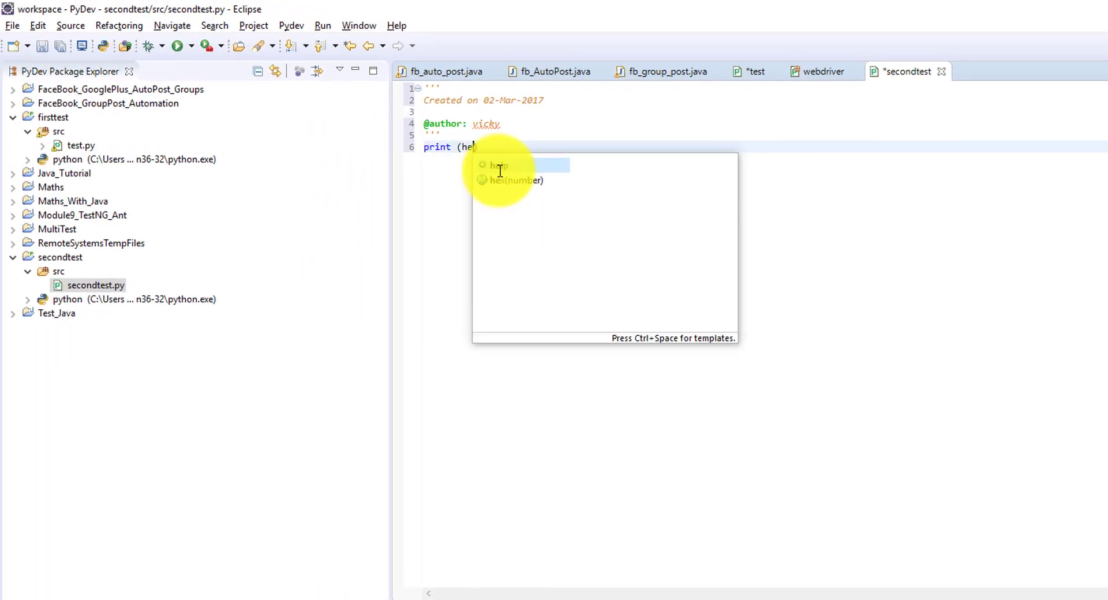
{"action": "type", "text": "llo vicky"}
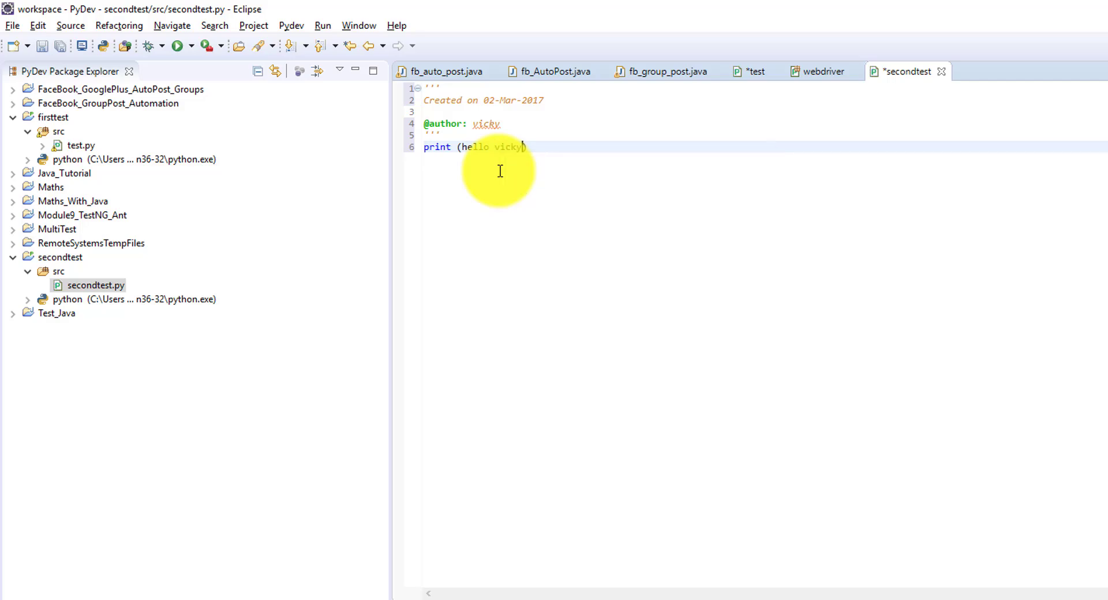
- Run secondtest.py as a Python Run, saving first; it fails with SyntaxError on line 6
{"action": "key", "text": "ctrl+F11"}
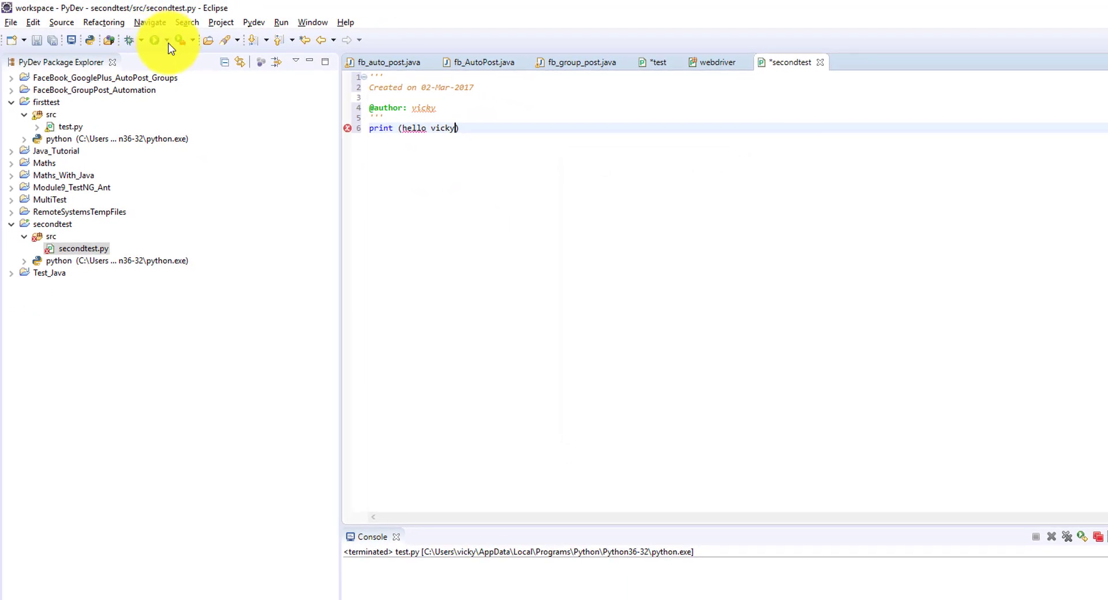
{"action": "left_click", "coordinate": [170, 42]}
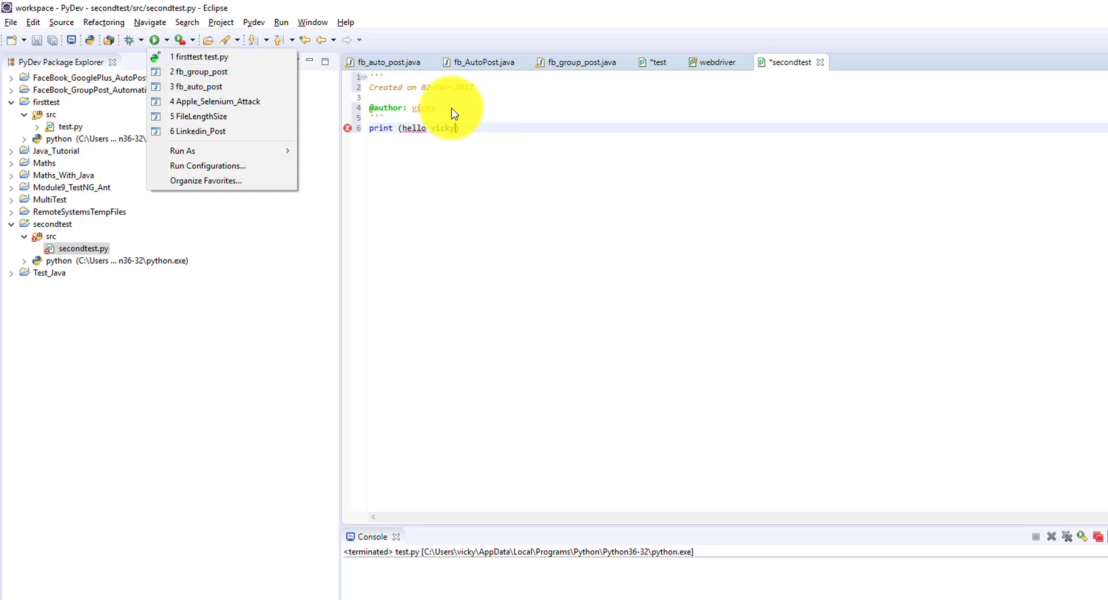
{"action": "mouse_move", "coordinate": [182, 151]}
{"action": "left_click", "coordinate": [346, 151]}
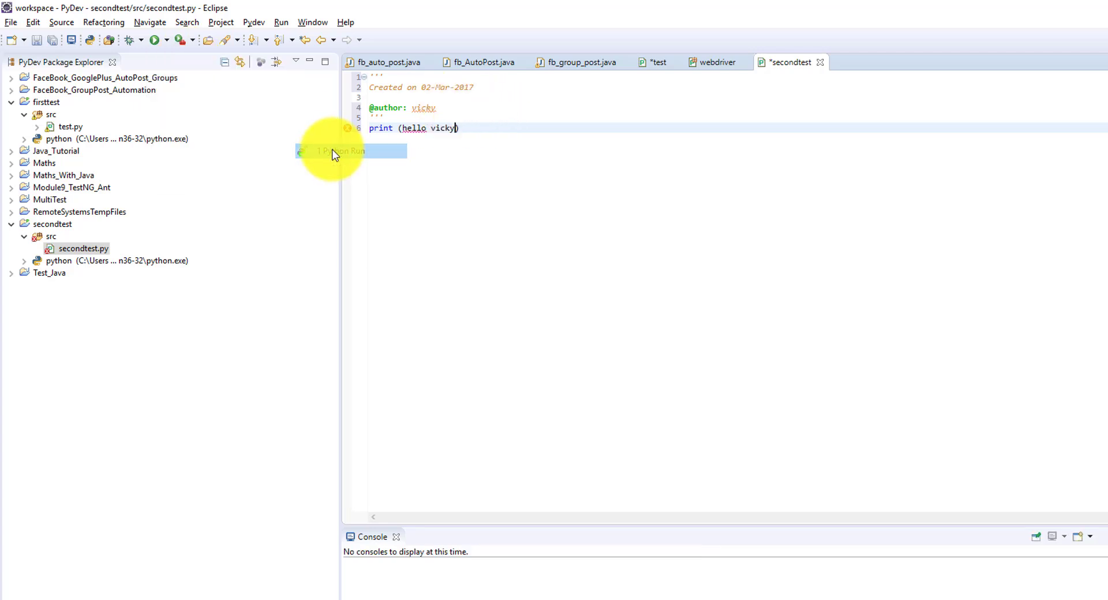
{"action": "left_click", "coordinate": [645, 415]}
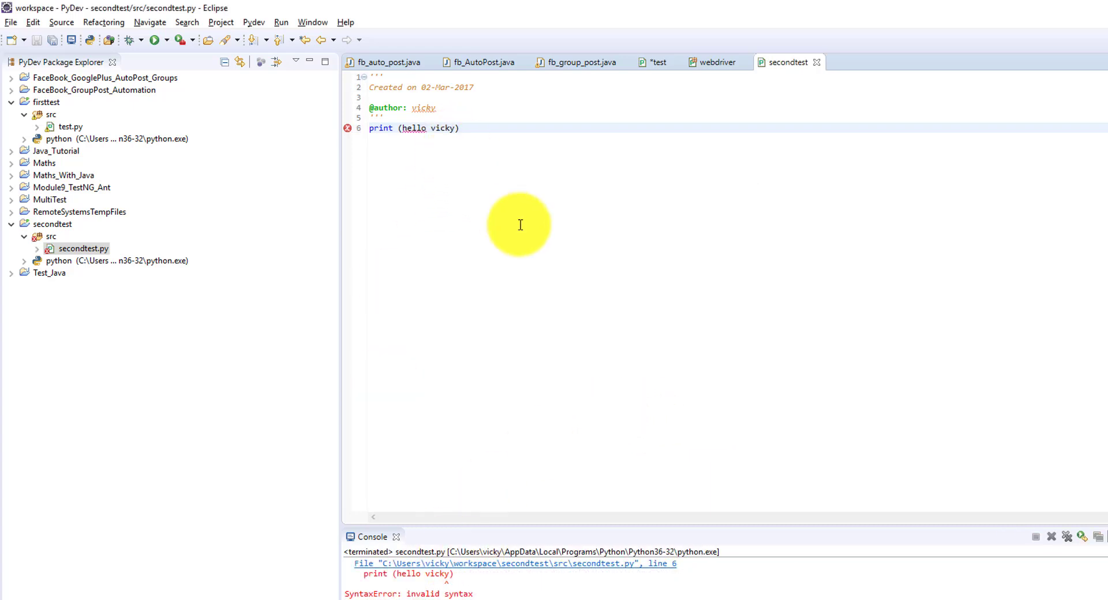
{"action": "type", "text": "'"}
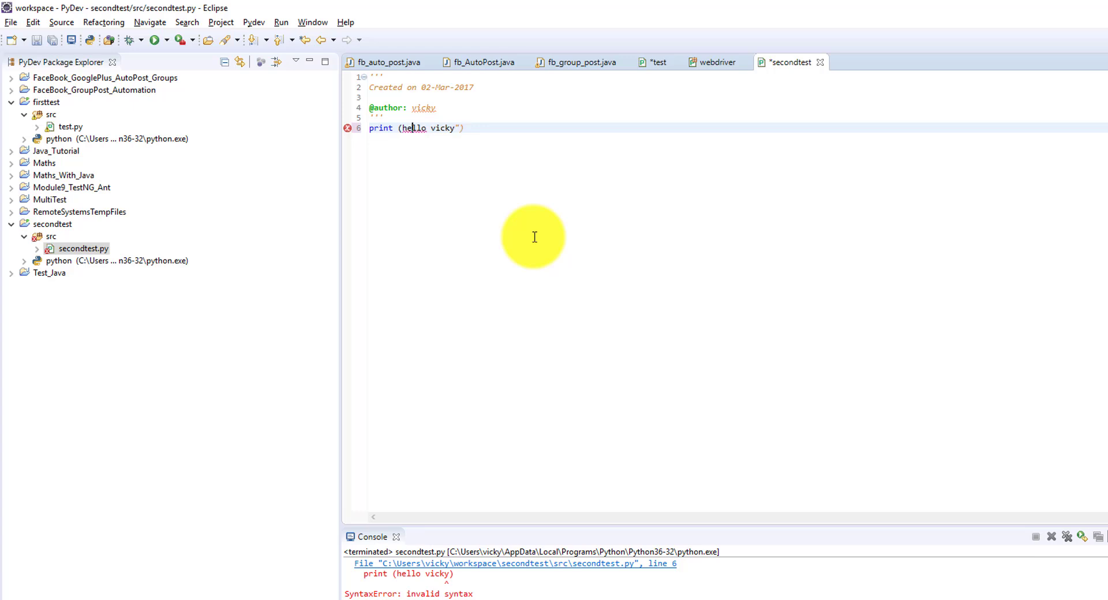
{"action": "type", "text": "\""}
- Save and rerun the quoted print line so 'hello vicky' appears in the console
{"action": "key", "text": "ctrl+F11"}
{"action": "key", "text": "Return"}
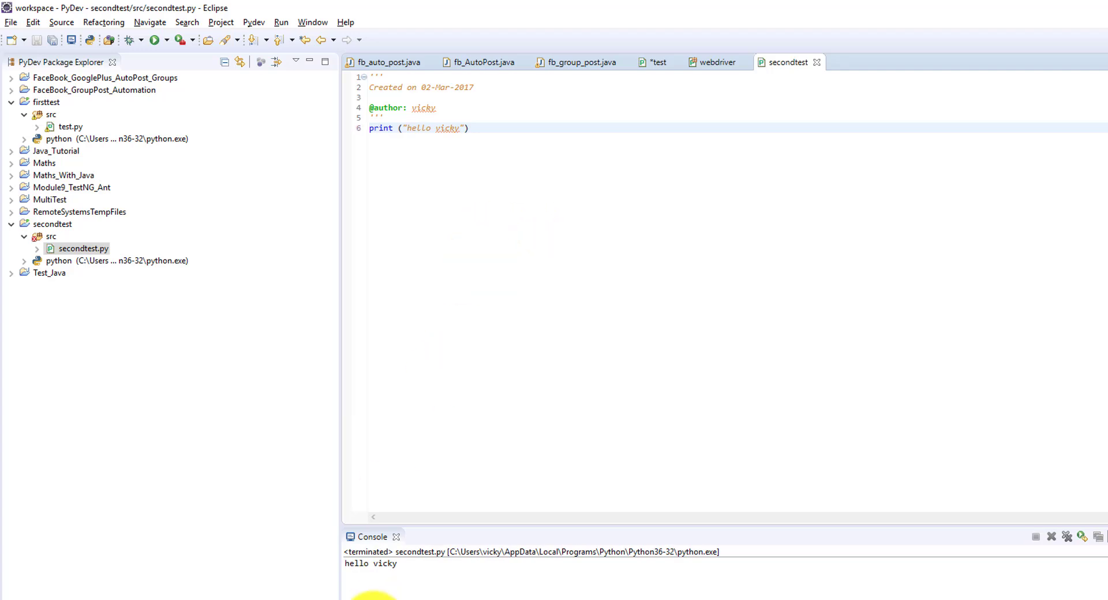
{"action": "triple_click", "coordinate": [381, 564]}
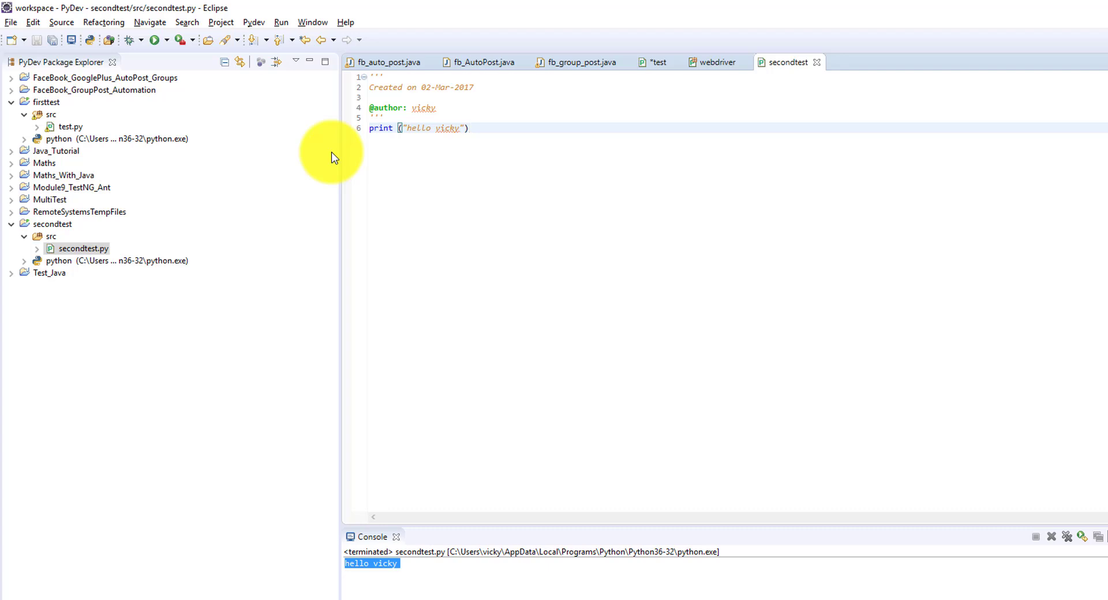
- Launch cmd, start and exit the Python 3.6.0 shell, then return to the Python36-32 folder
{"action": "key", "text": "super+r"}
{"action": "type", "text": "cmd"}
{"action": "key", "text": "Return"}
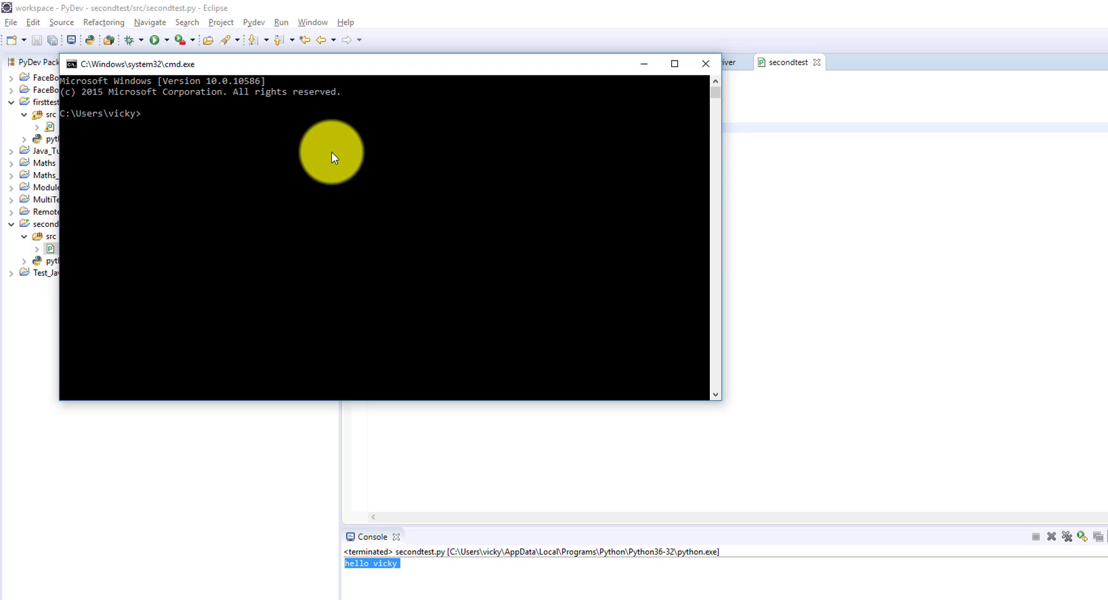
{"action": "type", "text": "python"}
{"action": "key", "text": "Return"}
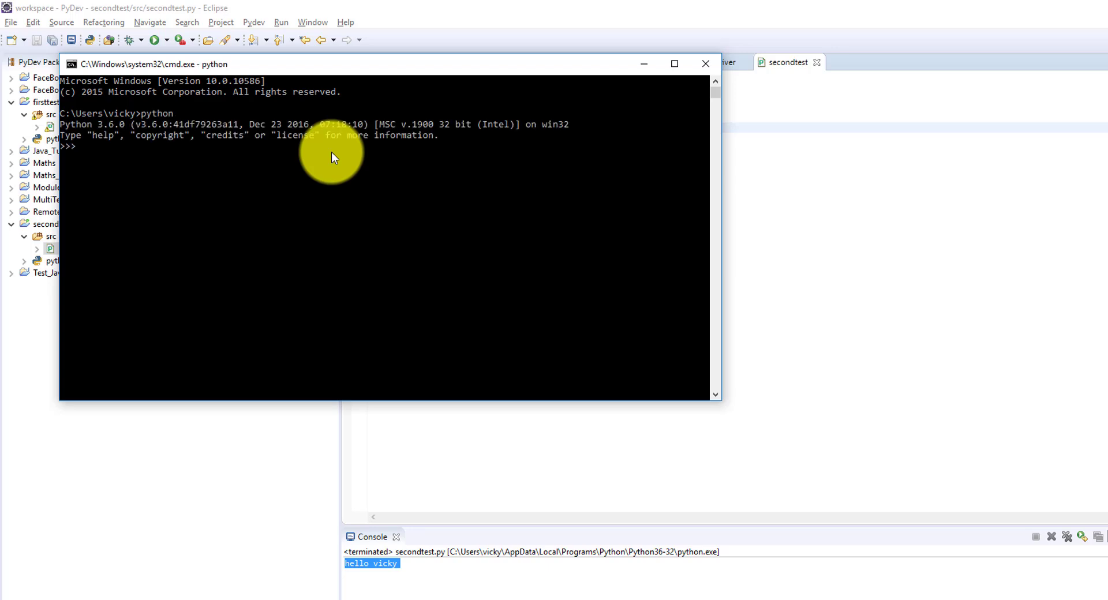
{"action": "left_click_drag", "start_coordinate": [277, 64], "coordinate": [455, 149]}
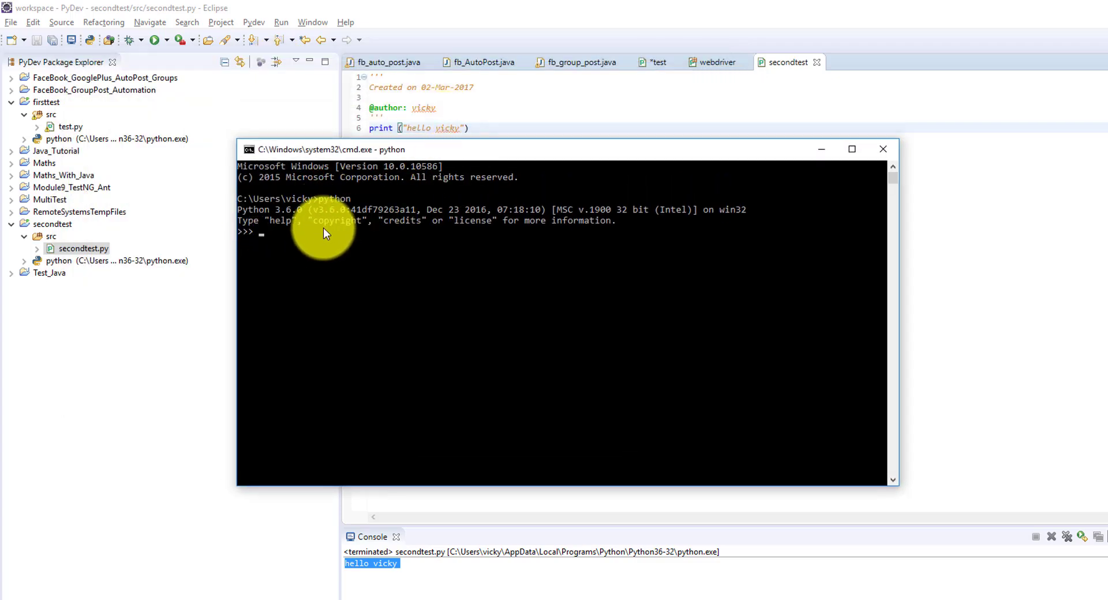
{"action": "key", "text": "ctrl+z"}
{"action": "key", "text": "Return"}
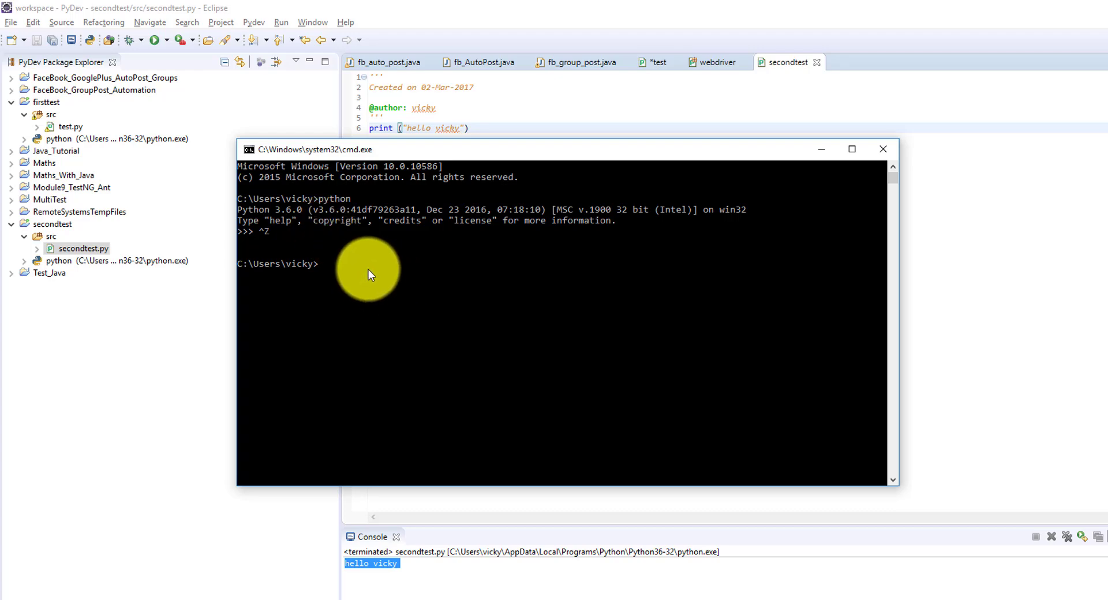
{"action": "left_click", "coordinate": [456, 595]}
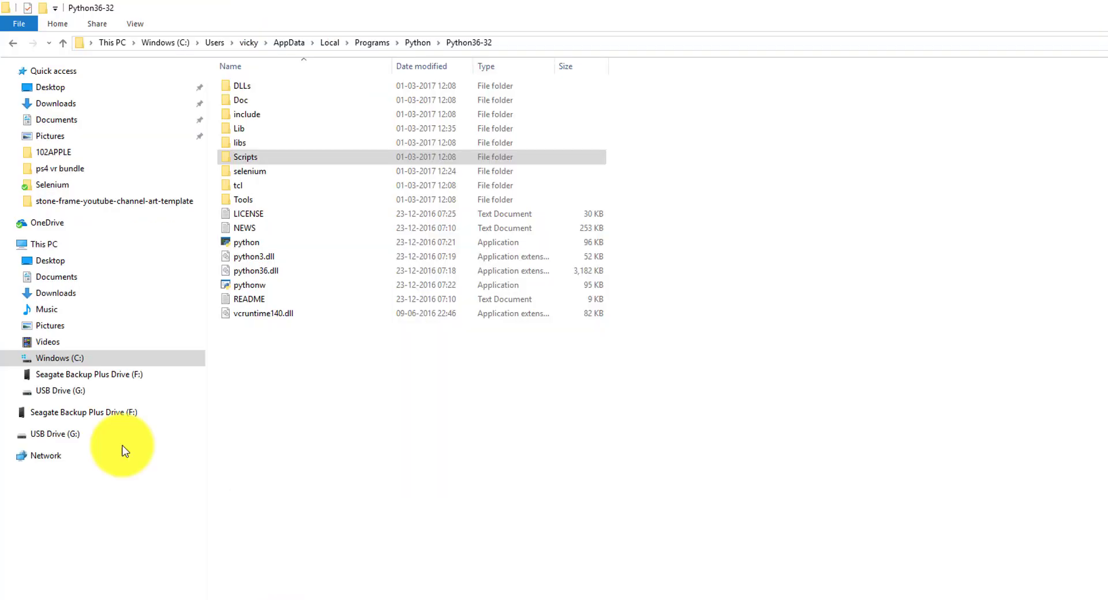
- Copy the Python36-32 path from File Explorer, cd into it in Command Prompt and list its contents
{"action": "left_click", "coordinate": [540, 42]}
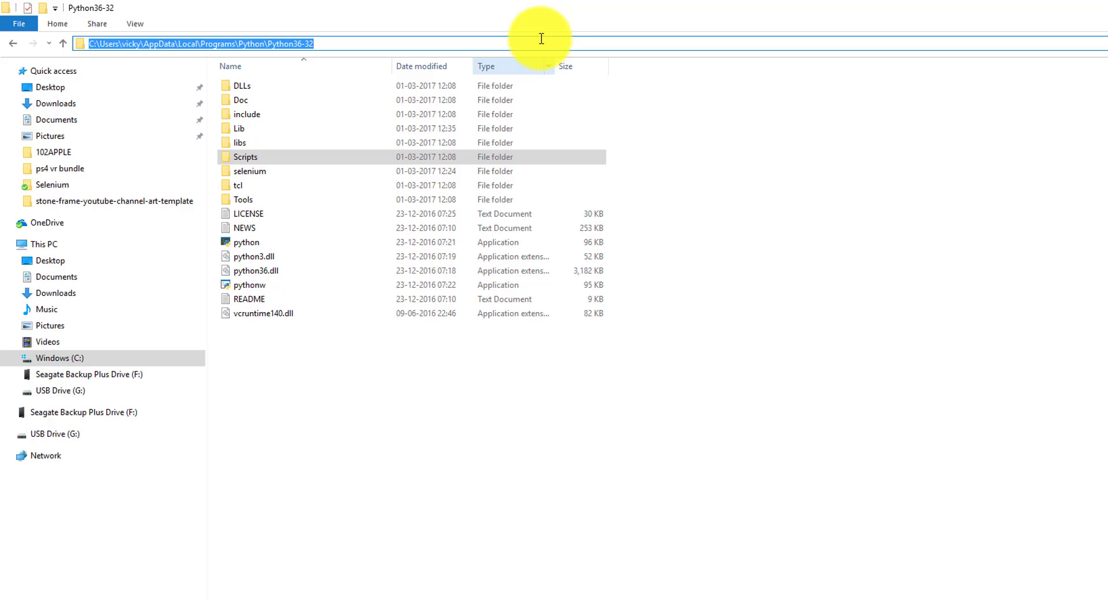
{"action": "key", "text": "ctrl+c"}
{"action": "key", "text": "alt+Tab"}
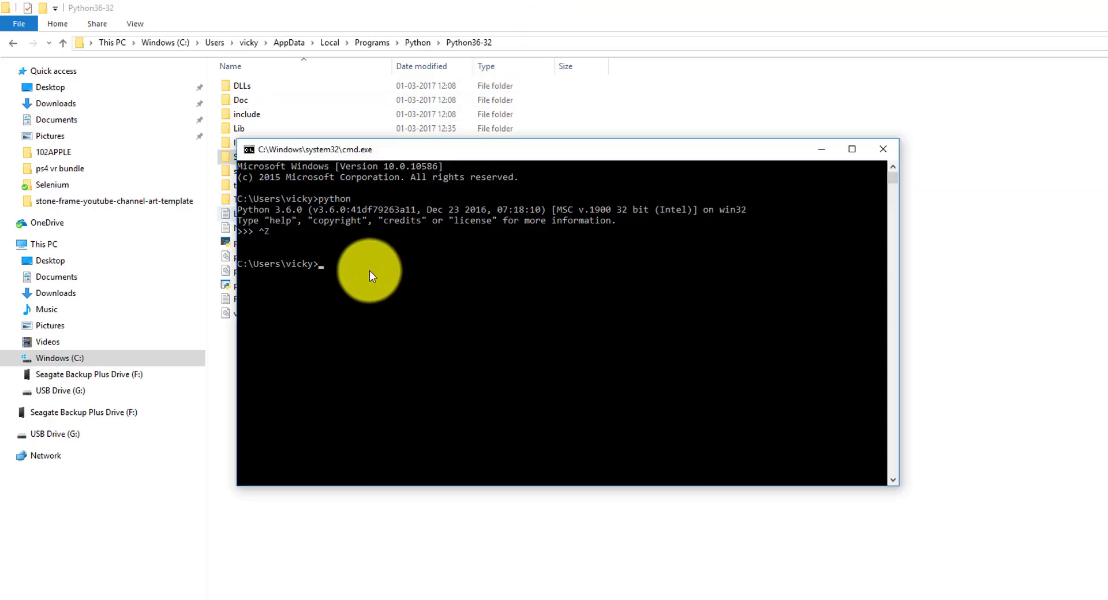
{"action": "key", "text": "ctrl+v"}
{"action": "key", "text": "Home"}
{"action": "type", "text": "cd"}
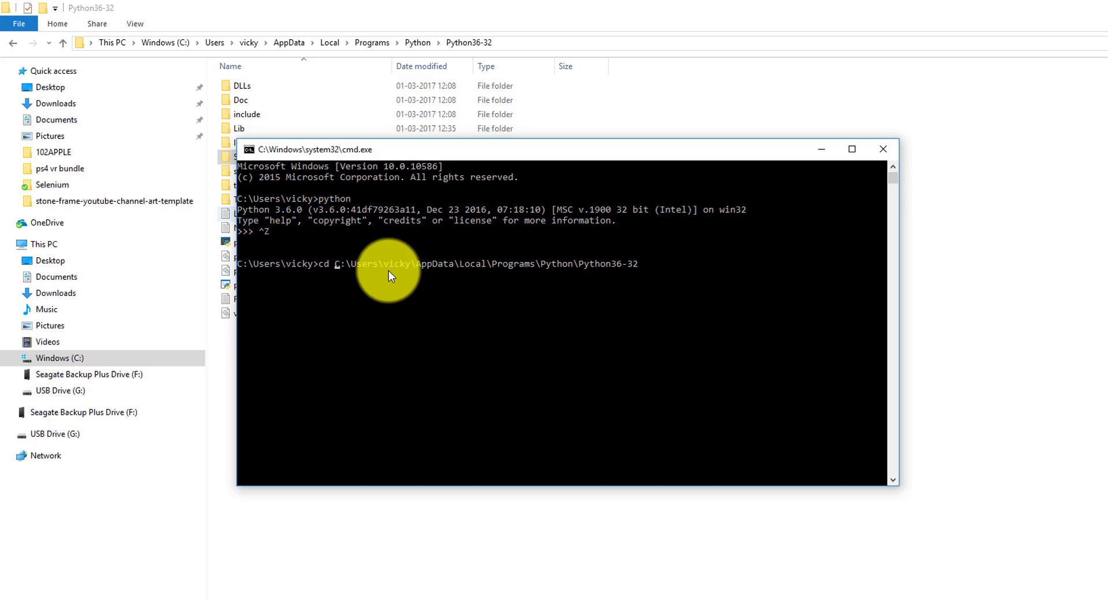
{"action": "key", "text": "Return"}
{"action": "type", "text": "dir"}
{"action": "key", "text": "Return"}
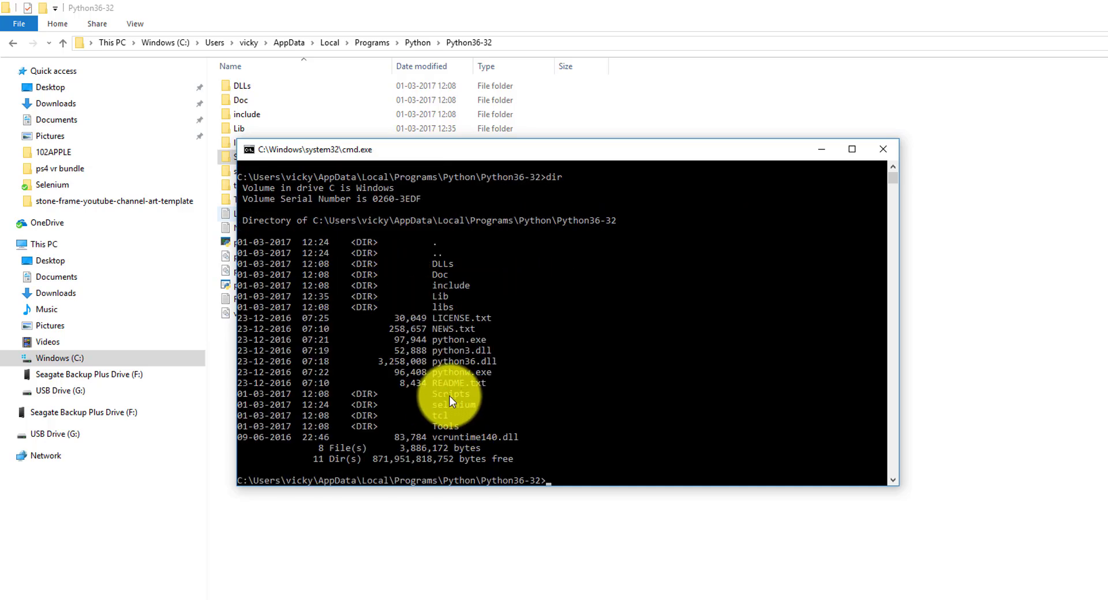
{"action": "type", "text": "Scri"}
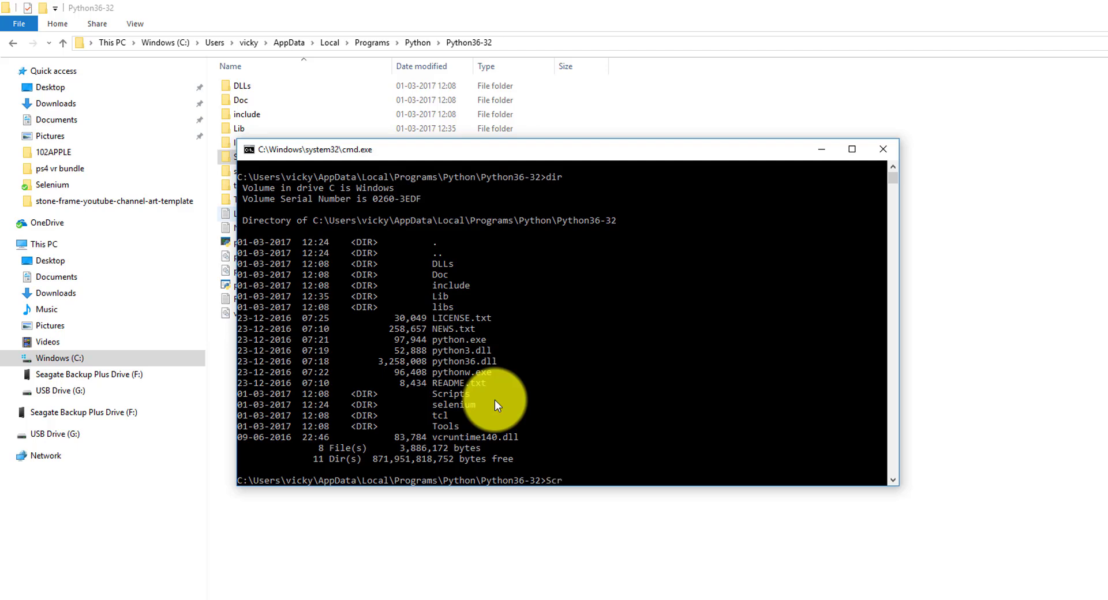
- Change into the Scripts folder and list it, showing pip.exe
{"action": "key", "text": "BackSpace"}
{"action": "key", "text": "BackSpace"}
{"action": "key", "text": "BackSpace"}
{"action": "type", "text": "cd "}
{"action": "type", "text": "Scripts"}
{"action": "key", "text": "Return"}
{"action": "type", "text": "dir"}
{"action": "key", "text": "Return"}
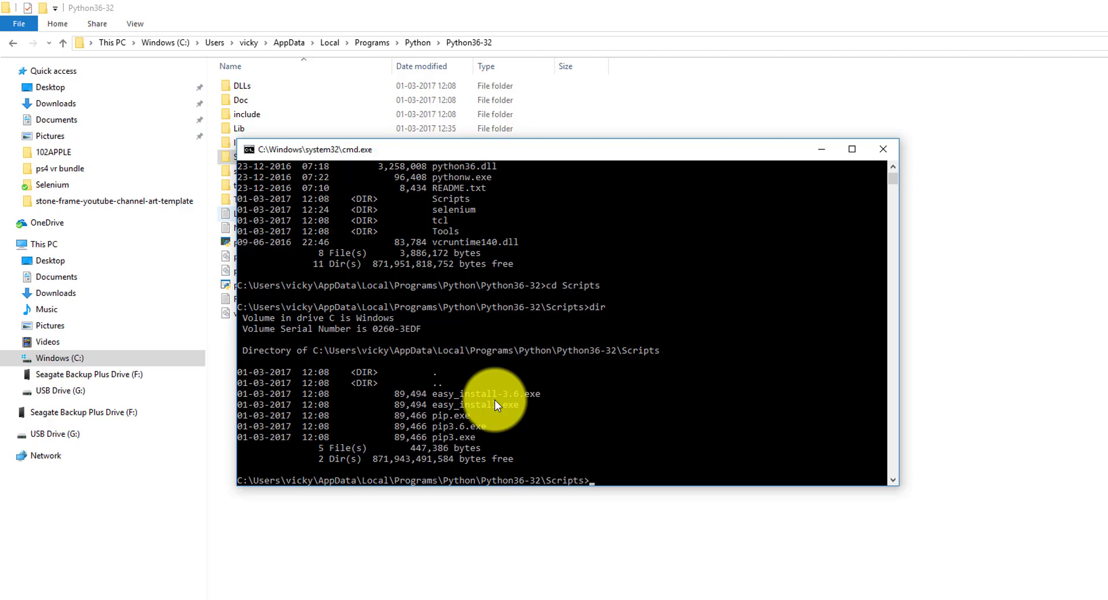
- Select the 'pip install -U selenium' command text on the Selenium web page and return to cmd
{"action": "key", "text": "alt+Tab"}
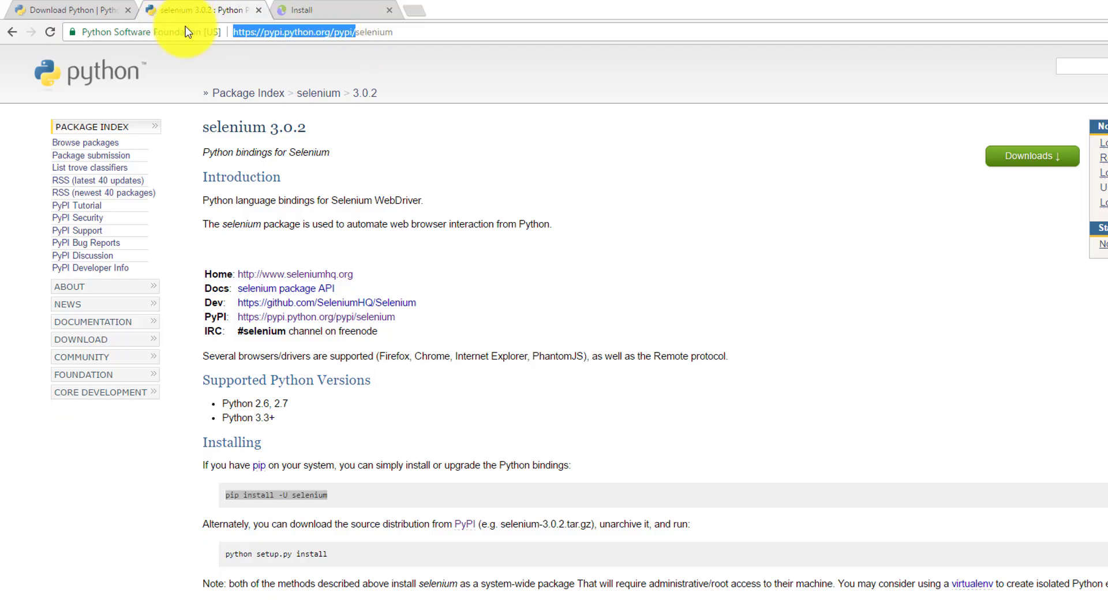
{"action": "left_click_drag", "start_coordinate": [224, 494], "coordinate": [334, 495]}
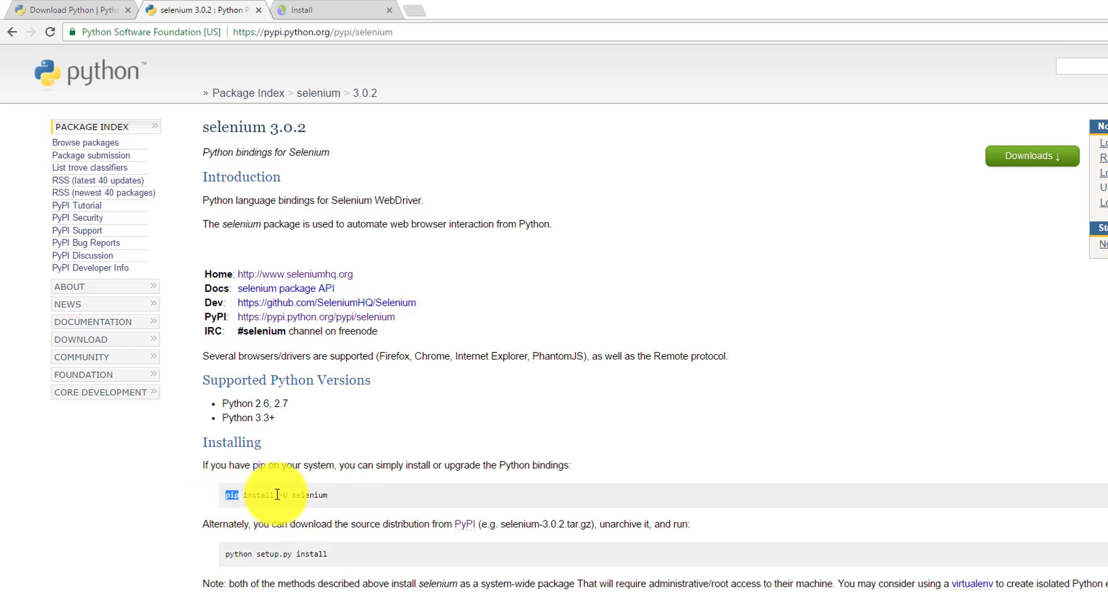
{"action": "key", "text": "alt+Tab"}
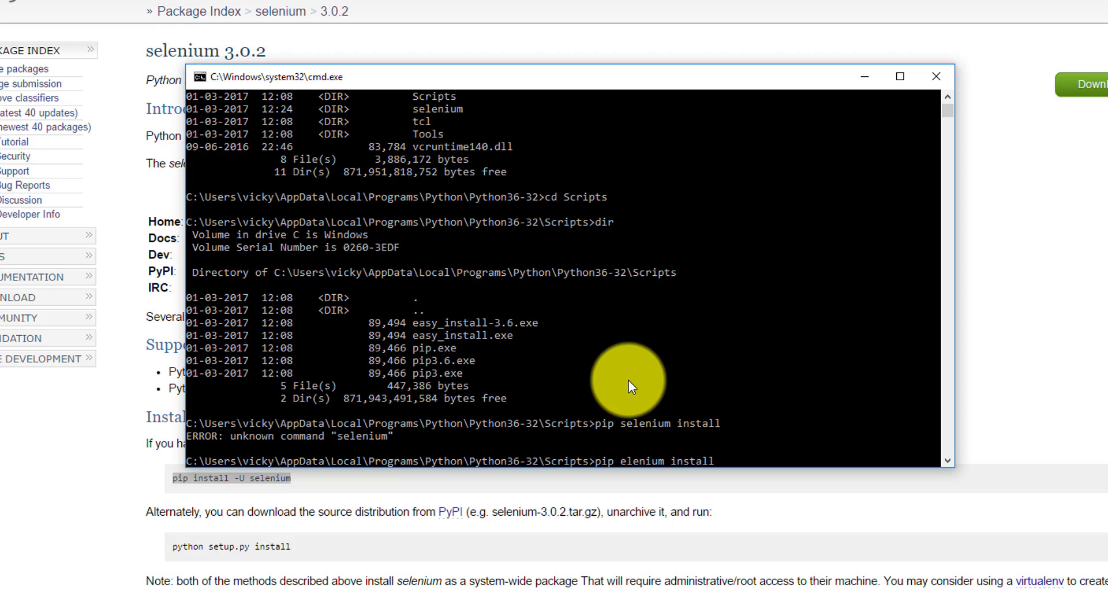
- Run 'pip install -U selenium', which reports Selenium already up to date, then return to Eclipse
{"action": "key", "text": "BackSpace"}
{"action": "key", "text": "BackSpace"}
{"action": "key", "text": "BackSpace"}
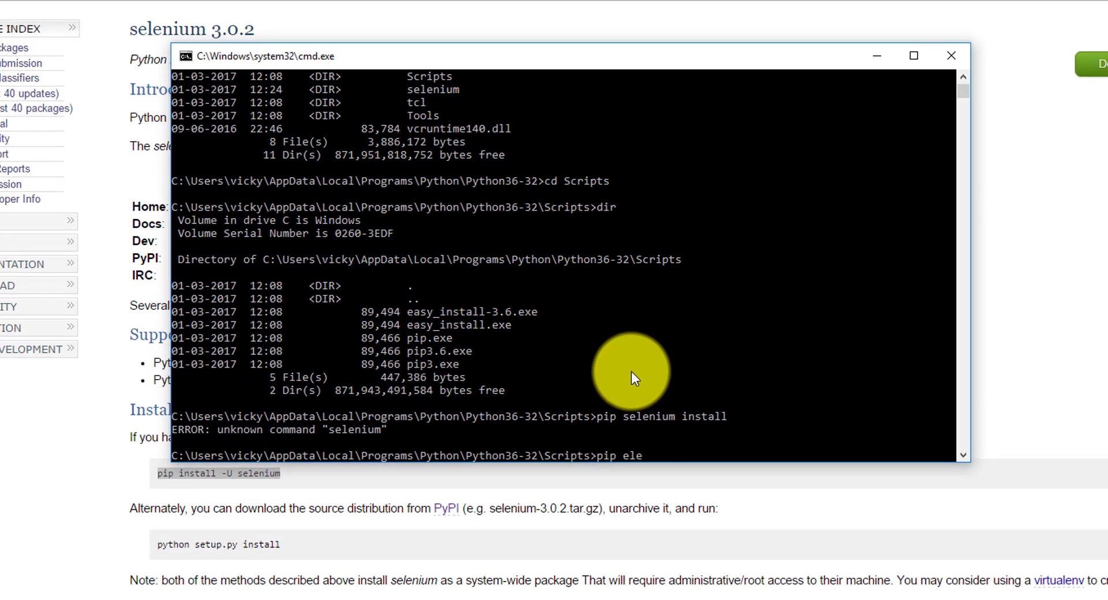
{"action": "type", "text": "pip install -U selenium"}
{"action": "key", "text": "Return"}
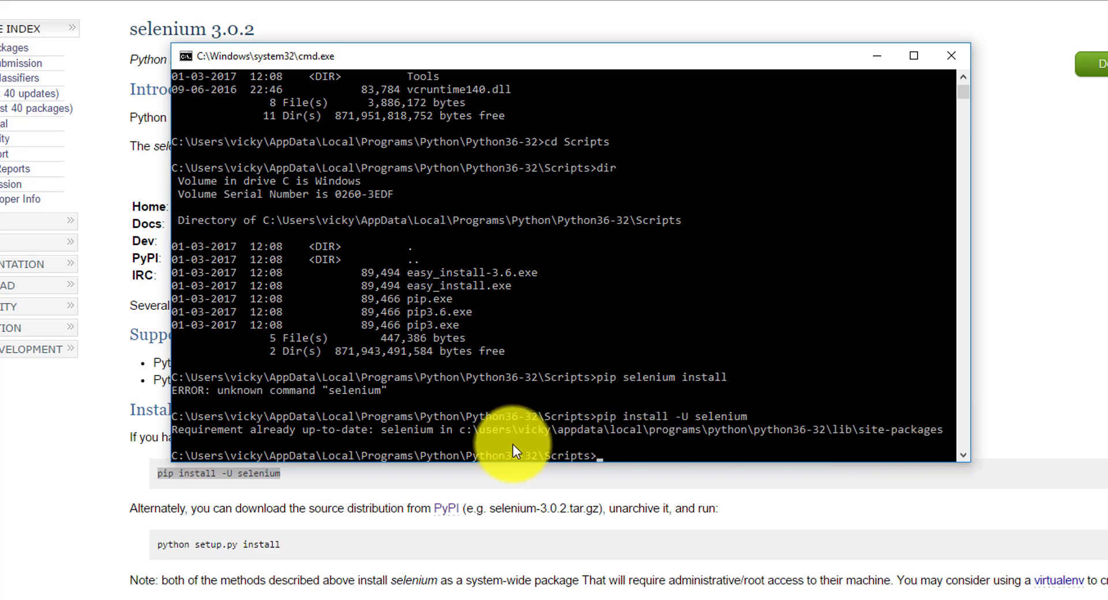
{"action": "left_click", "coordinate": [339, 234]}
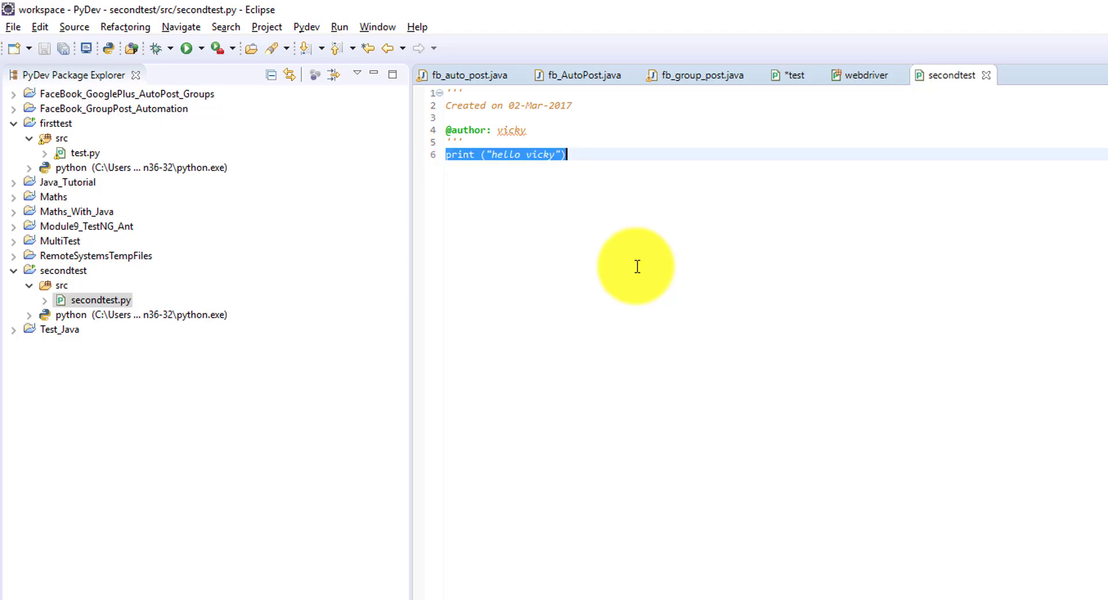
- Paste the Selenium Facebook-login code from test.py into secondtest.py
{"action": "left_click", "coordinate": [795, 75]}
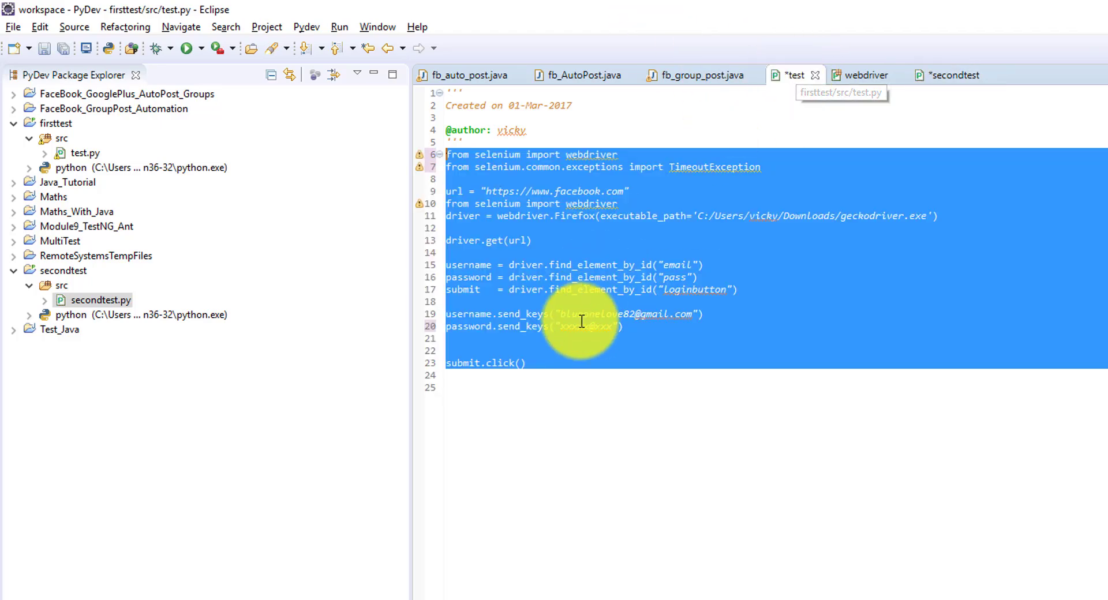
{"action": "left_click", "coordinate": [940, 77]}
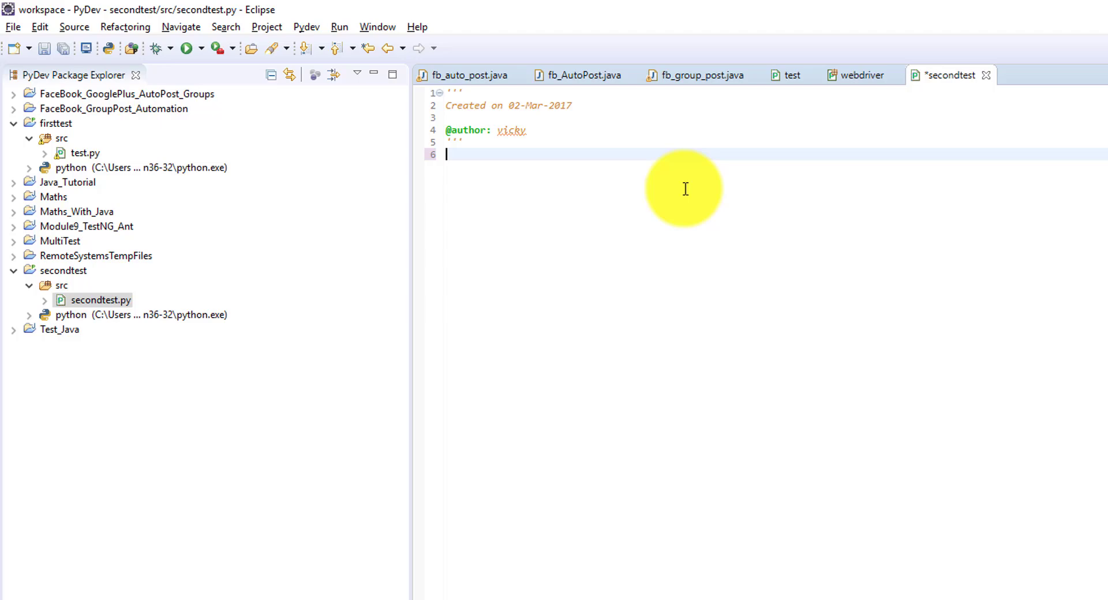
{"action": "key", "text": "ctrl+v"}
- Review the Firefox driver and email lines and close the password string quote on line 20
{"action": "left_click", "coordinate": [675, 215]}
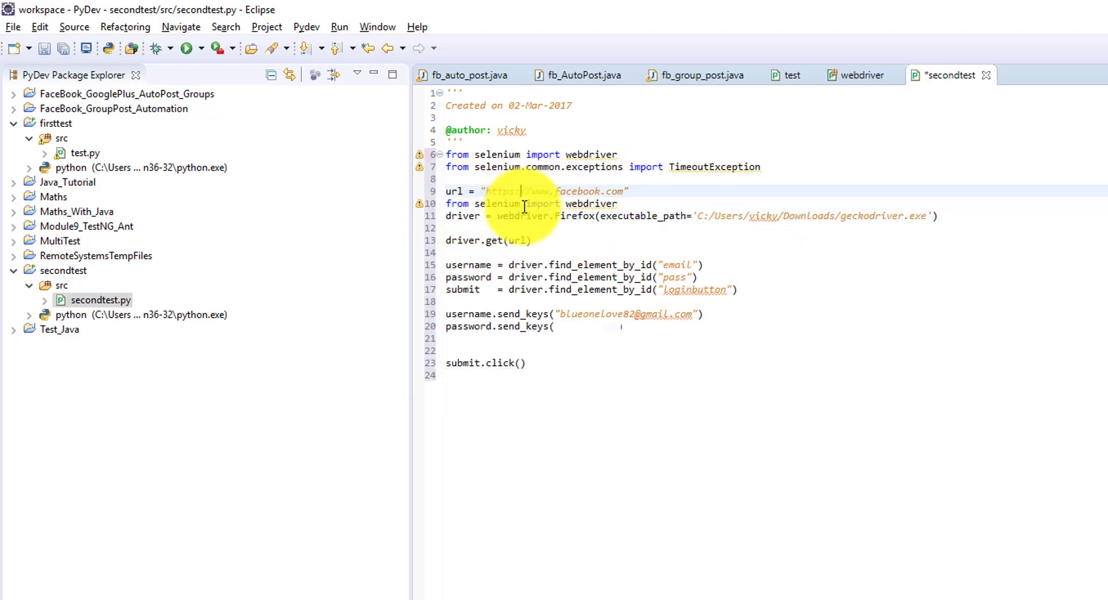
{"action": "left_click", "coordinate": [608, 314]}
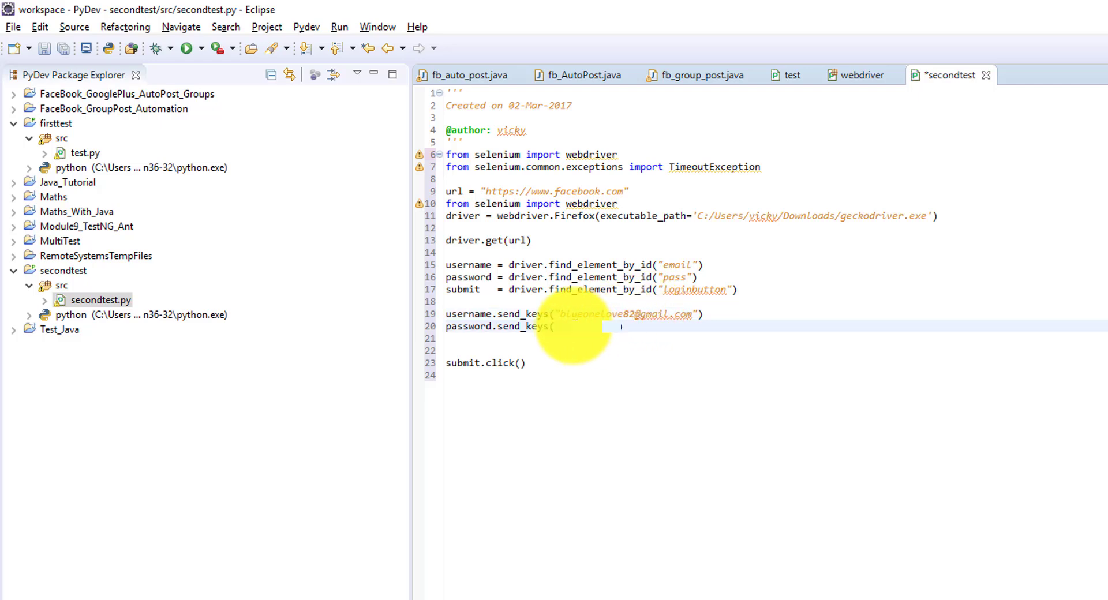
{"action": "double_click", "coordinate": [589, 326]}
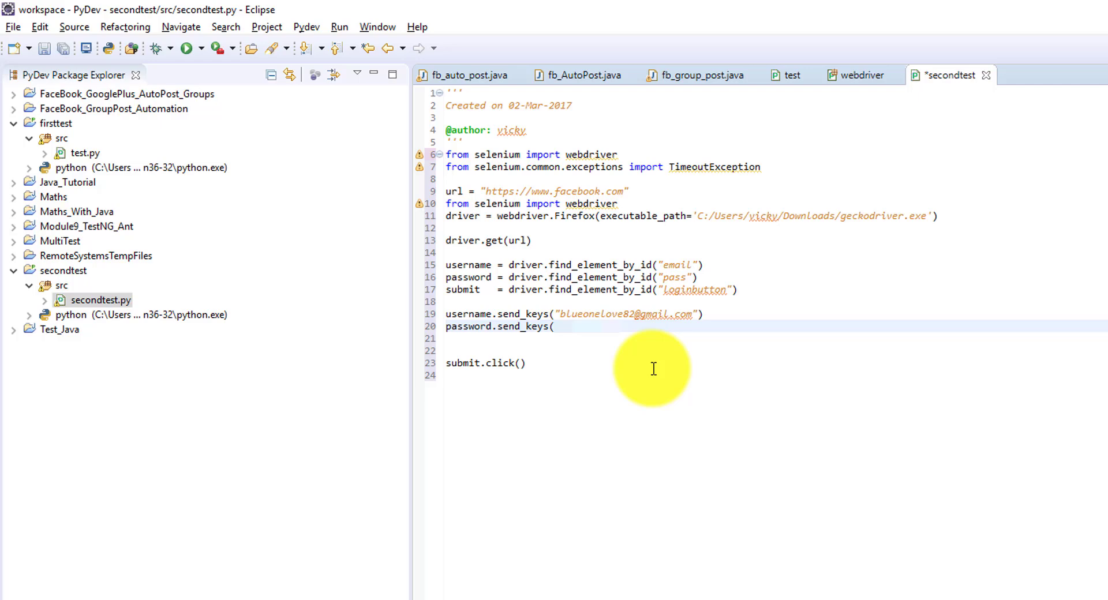
{"action": "type", "text": "\""}
{"action": "key", "text": "End"}
- Highlight the webdriver usage, the Facebook URL on line 9, the email on line 19 and the password on line 20
{"action": "left_click", "coordinate": [645, 203]}
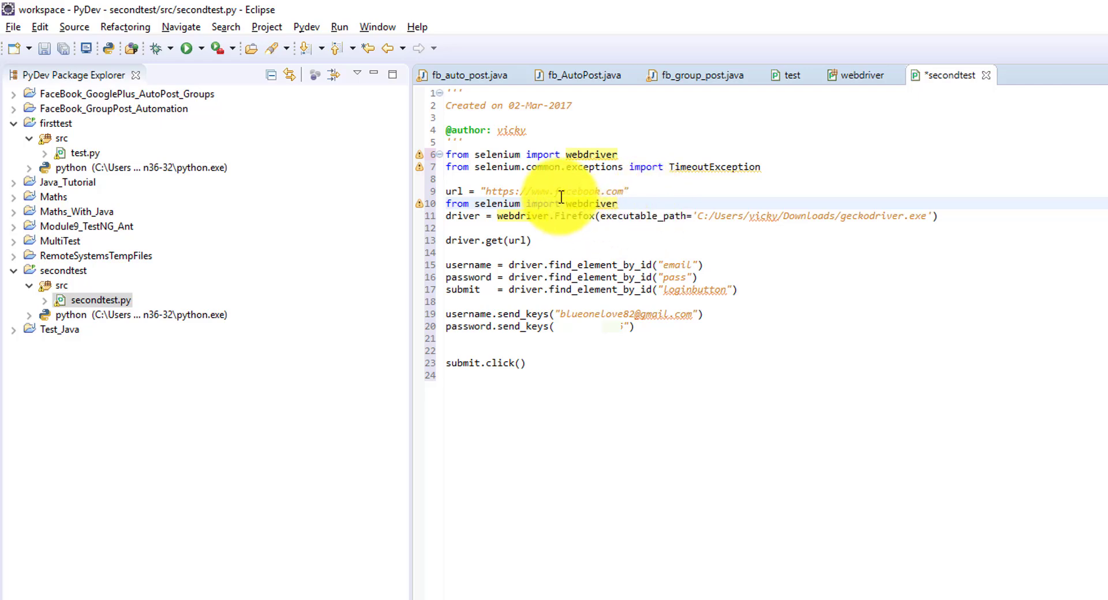
{"action": "left_click_drag", "start_coordinate": [485, 191], "coordinate": [625, 191]}
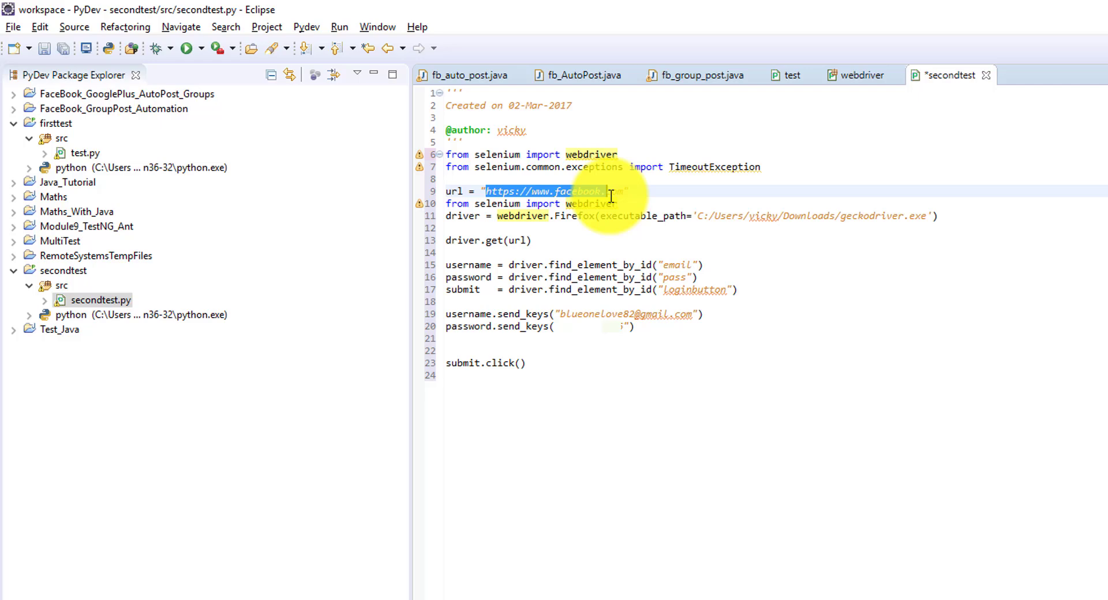
{"action": "left_click", "coordinate": [564, 314]}
{"action": "left_click_drag", "start_coordinate": [563, 314], "coordinate": [681, 314]}
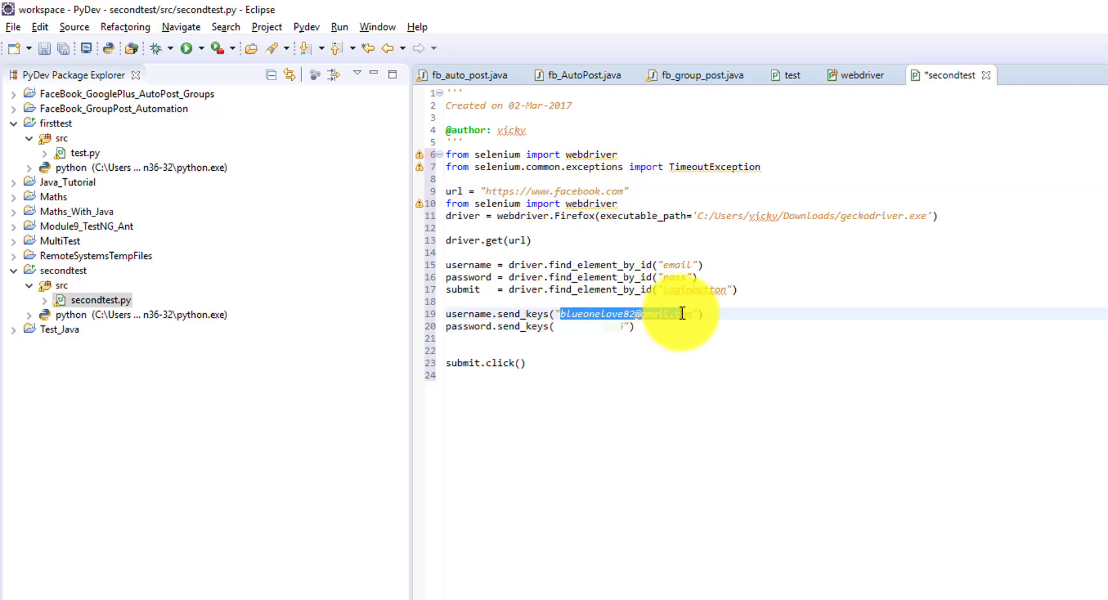
{"action": "left_click_drag", "start_coordinate": [572, 326], "coordinate": [621, 326]}
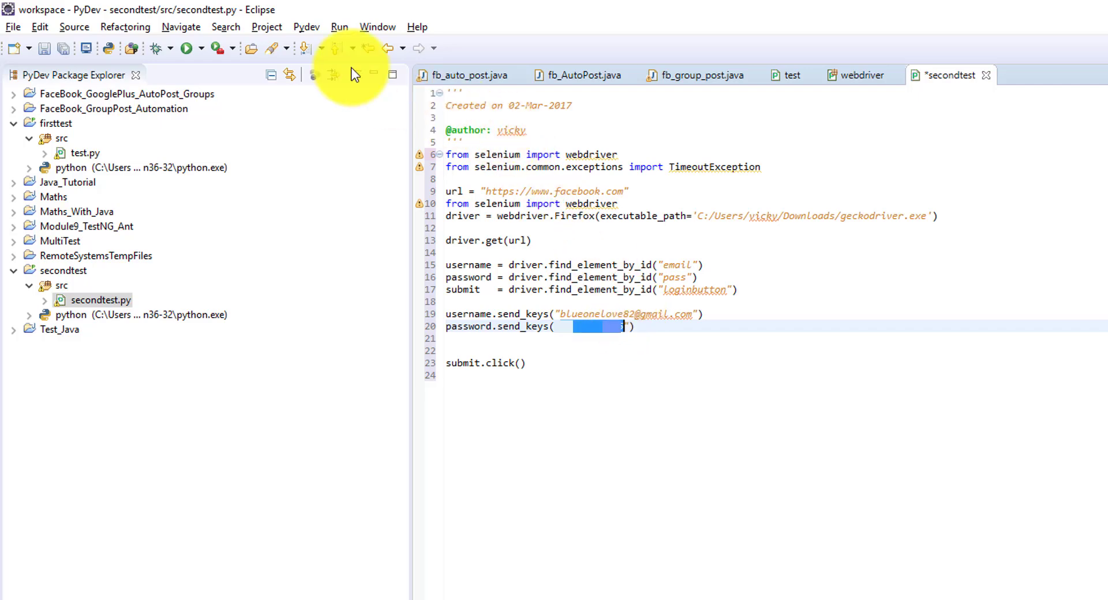
- Run secondtest.py as a Python script via Run As, saving it in the Save and Launch dialog
{"action": "left_click", "coordinate": [203, 47]}
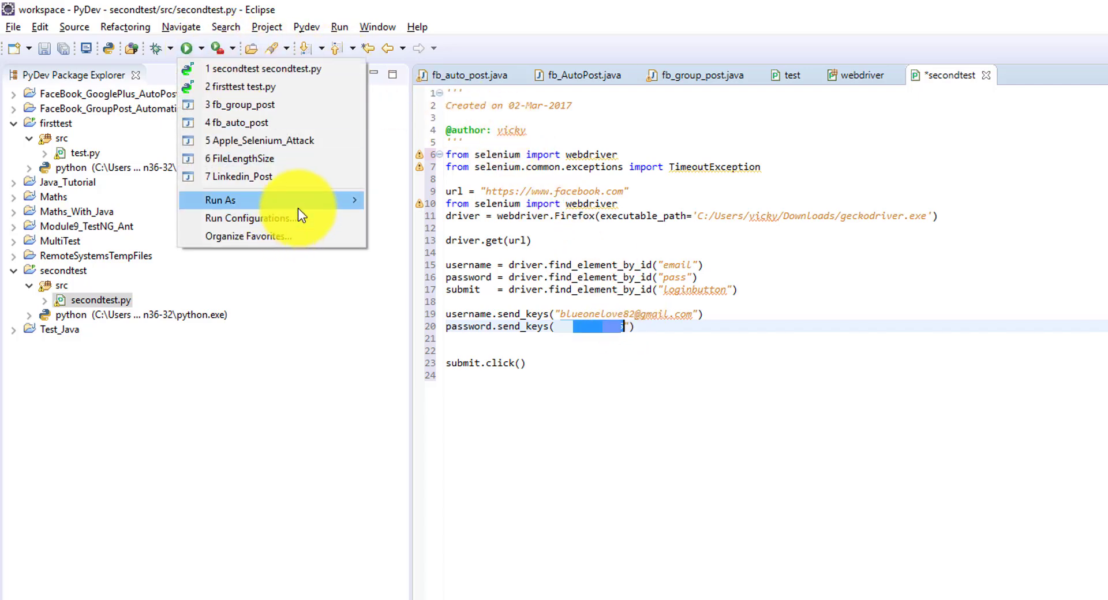
{"action": "left_click", "coordinate": [436, 211]}
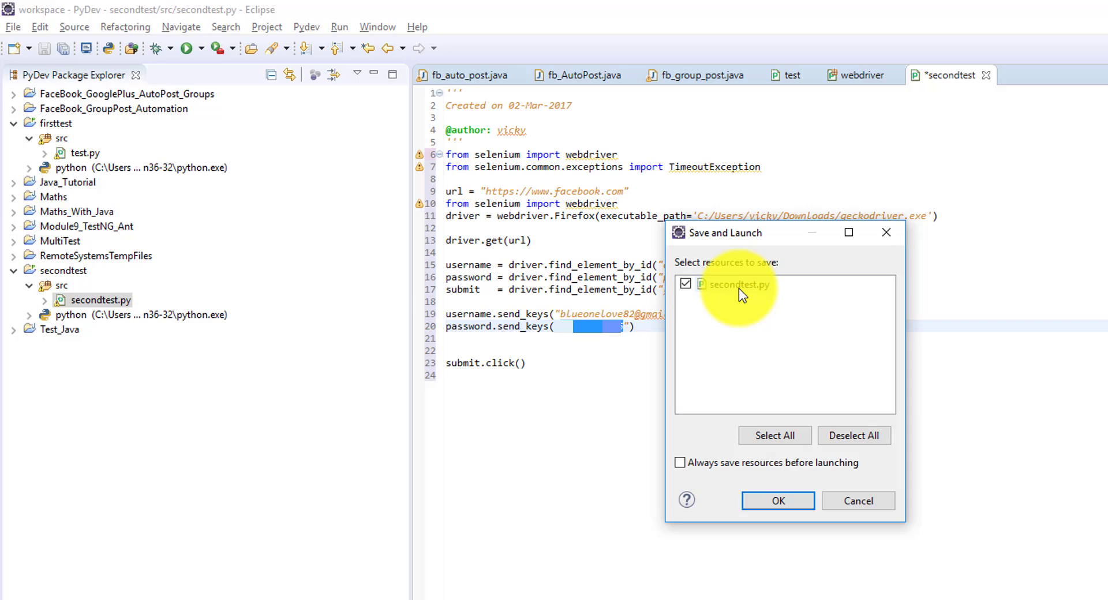
{"action": "left_click", "coordinate": [777, 501]}
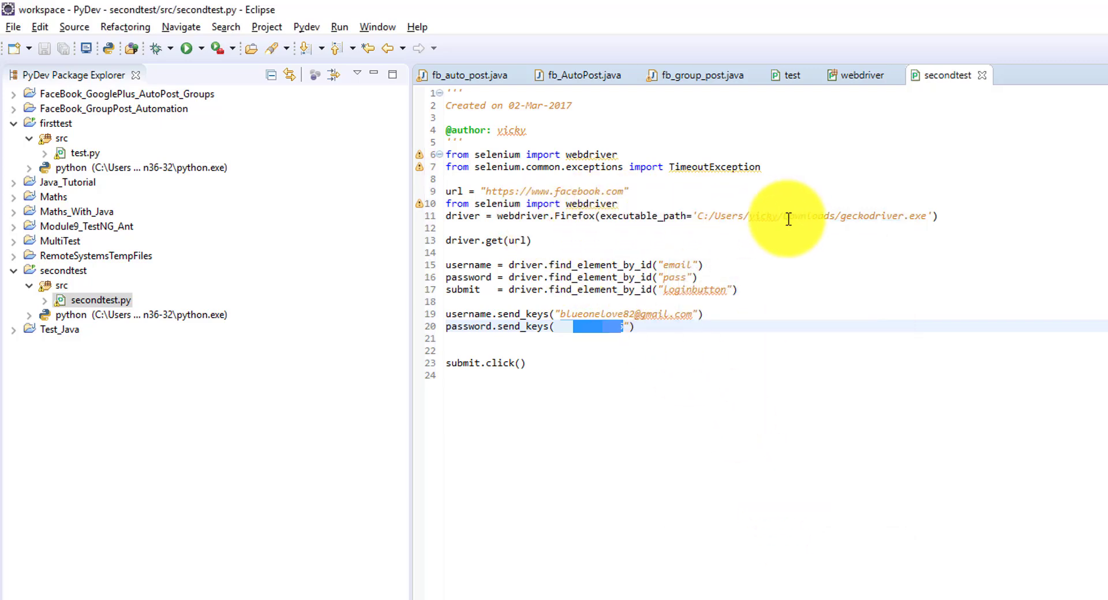
- Highlight the geckodriver path on line 11, then close the Firefox window the script opened
{"action": "left_click_drag", "start_coordinate": [698, 215], "coordinate": [937, 215]}
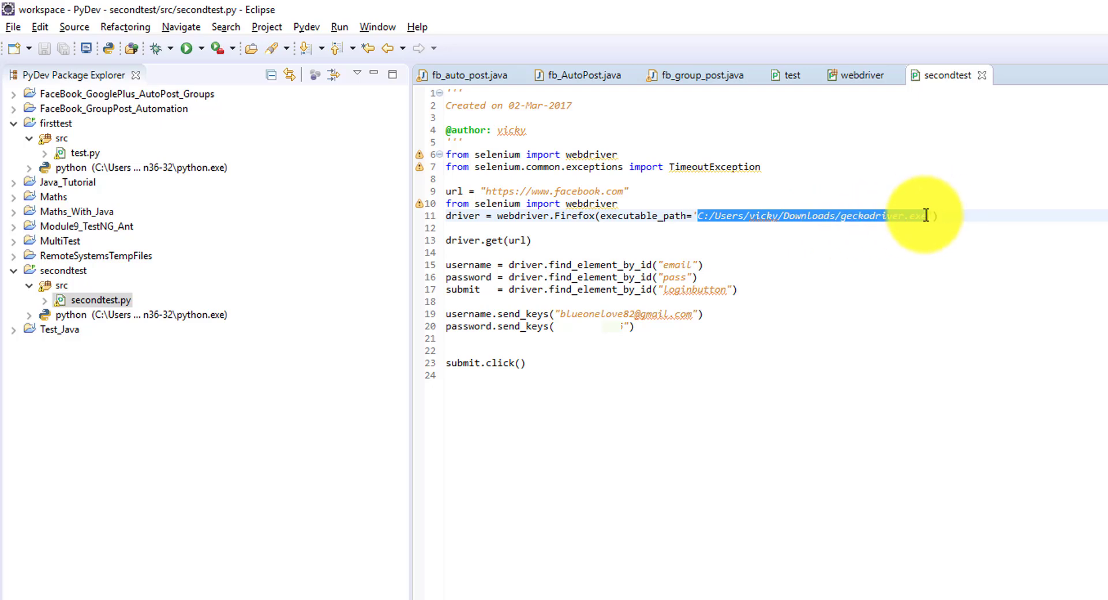
{"action": "left_click", "coordinate": [854, 216]}
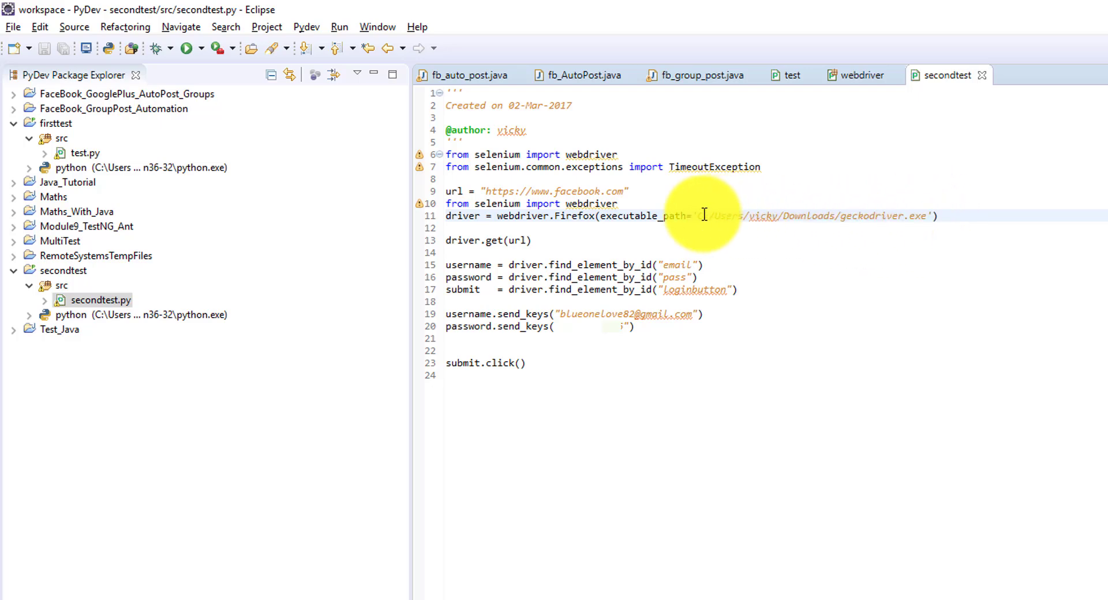
{"action": "left_click_drag", "start_coordinate": [698, 215], "coordinate": [926, 215]}
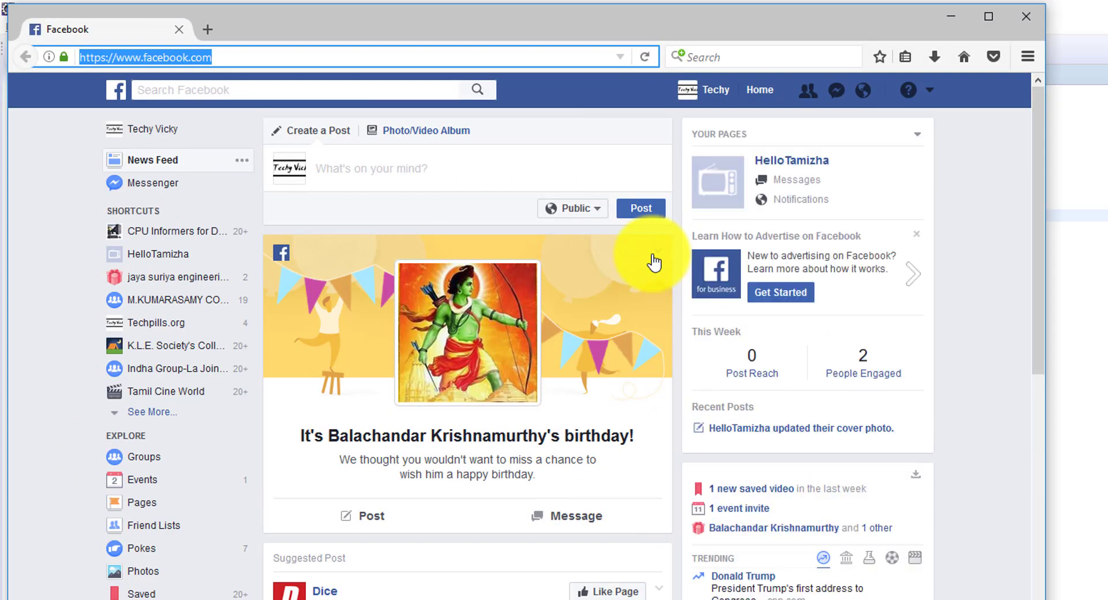
{"action": "left_click", "coordinate": [1026, 16]}
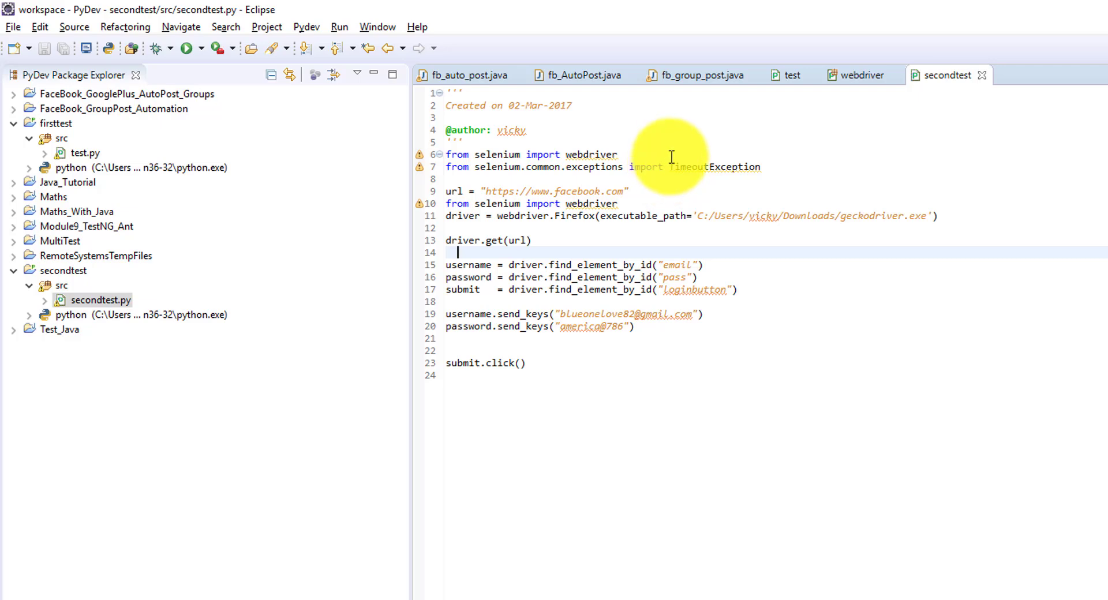
- Relaunch secondtest.py with Ctrl+F11, opening Firefox on the Facebook login page
{"action": "key", "text": "ctrl+F11"}
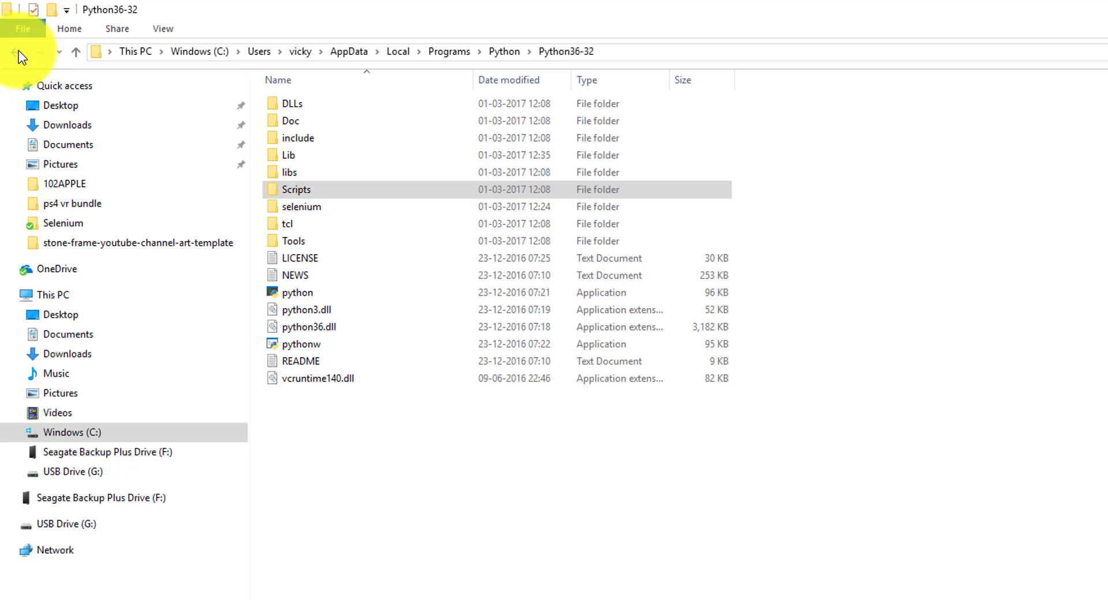
- Navigate through Scripts and Python36-32 back to the Start Menu Python 3.6 folder listing IDLE and Python 3.6 shortcuts
{"action": "left_click", "coordinate": [19, 50]}
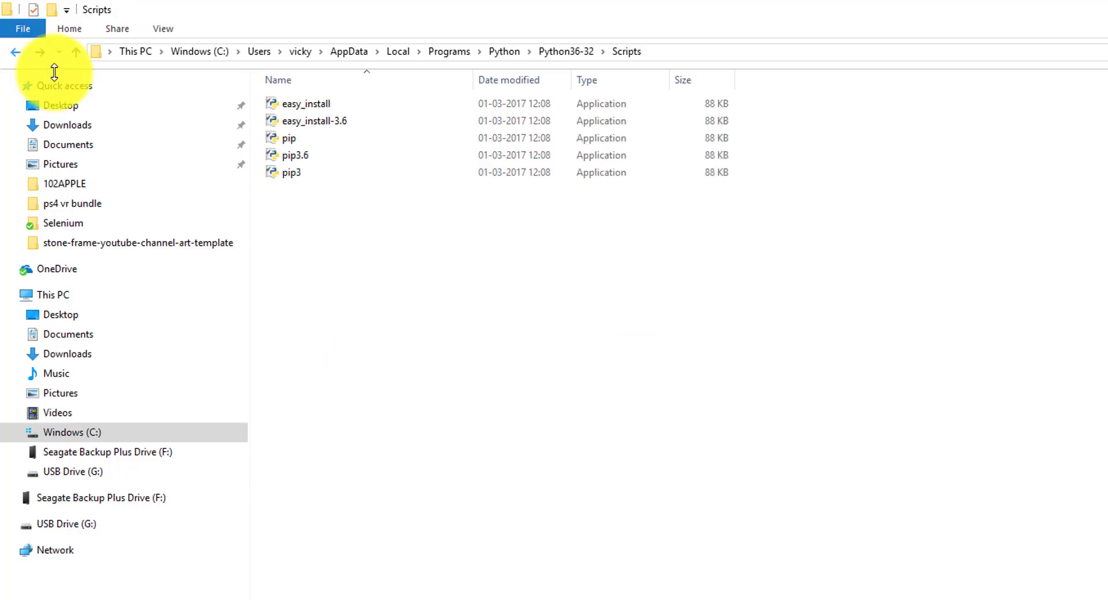
{"action": "left_click", "coordinate": [564, 51]}
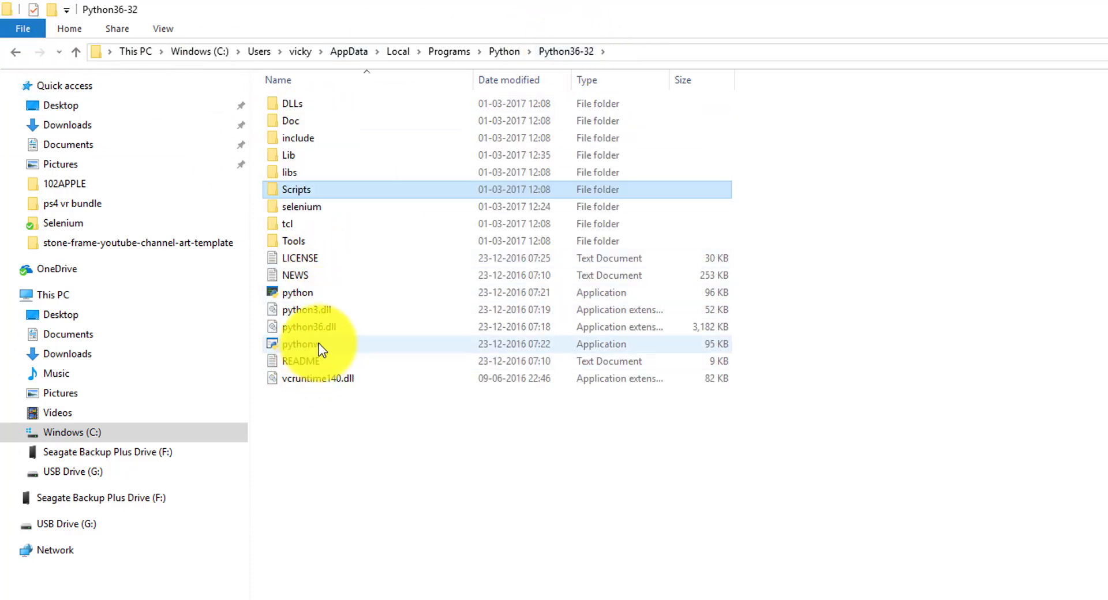
{"action": "left_click", "coordinate": [18, 52]}
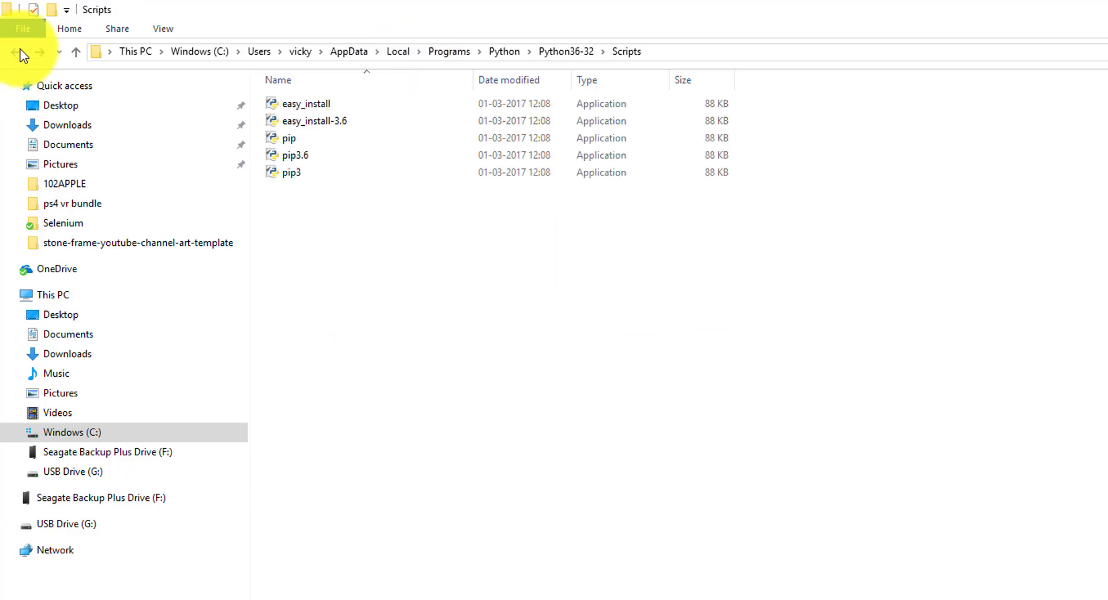
{"action": "left_click", "coordinate": [19, 50]}
{"action": "left_click", "coordinate": [19, 50]}
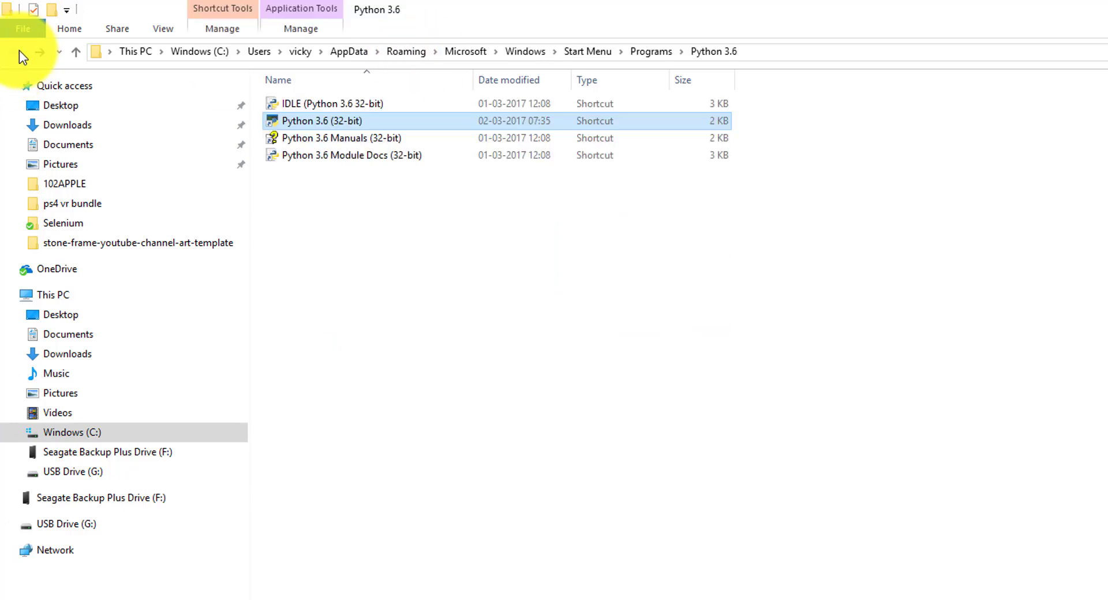
{"action": "left_click", "coordinate": [345, 227]}
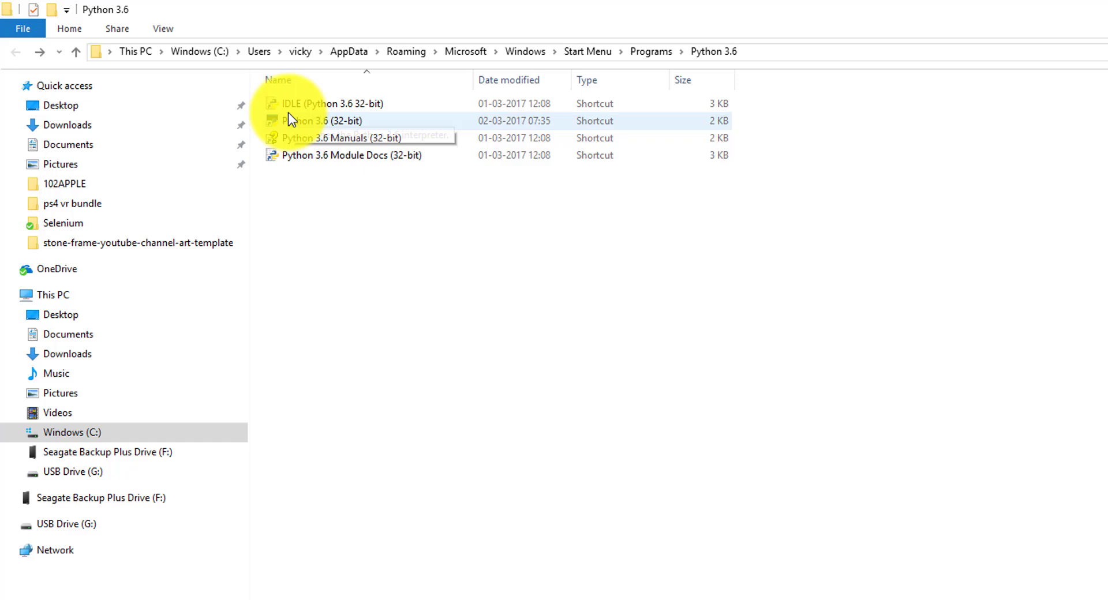